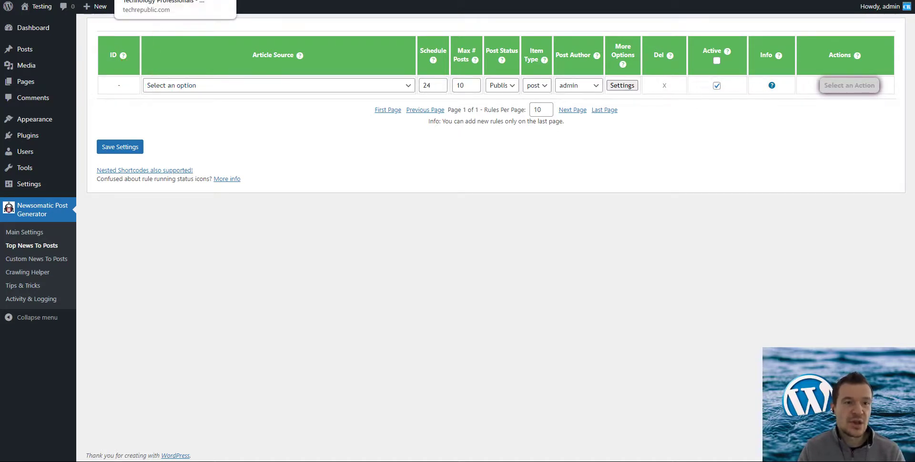
- Set the rule's Article Source to TechRepublic and reduce Max # Posts from 10 to 1
left_click(148, 87)
key("t")
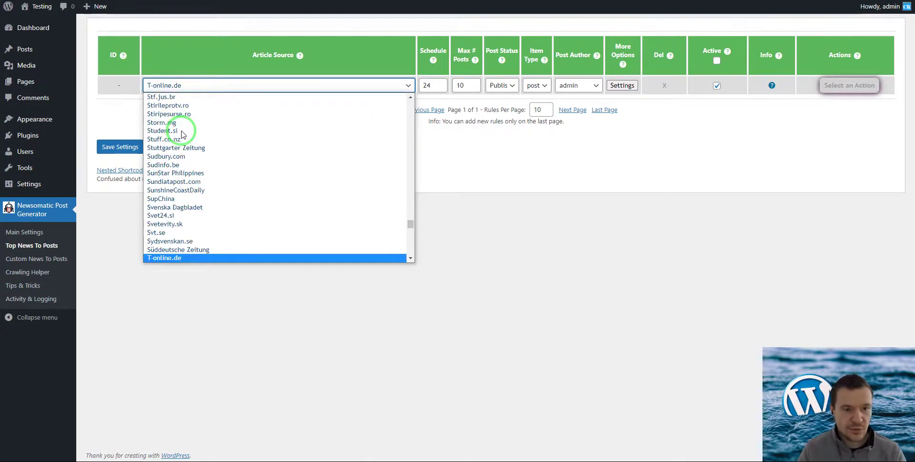
scroll(184, 176, "down", 2)
scroll(184, 176, "down", 2)
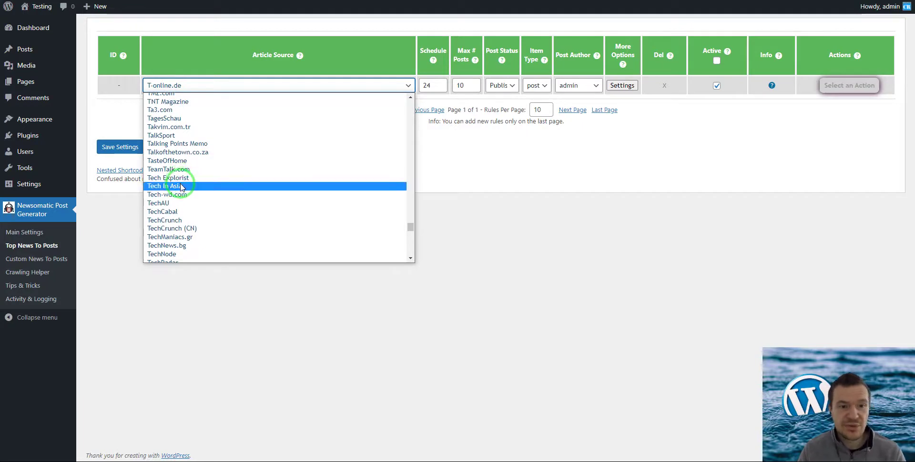
scroll(181, 187, "down", 3)
scroll(179, 204, "down", 1)
scroll(178, 206, "down", 3)
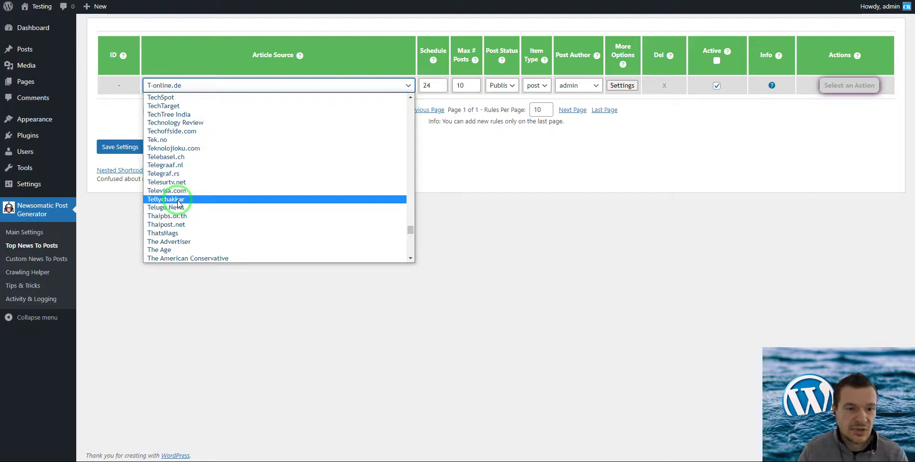
scroll(178, 203, "up", 3)
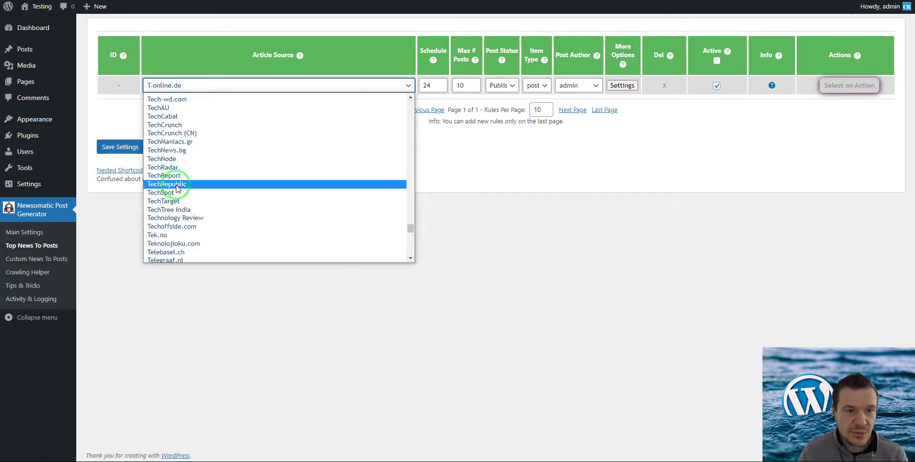
left_click(177, 185)
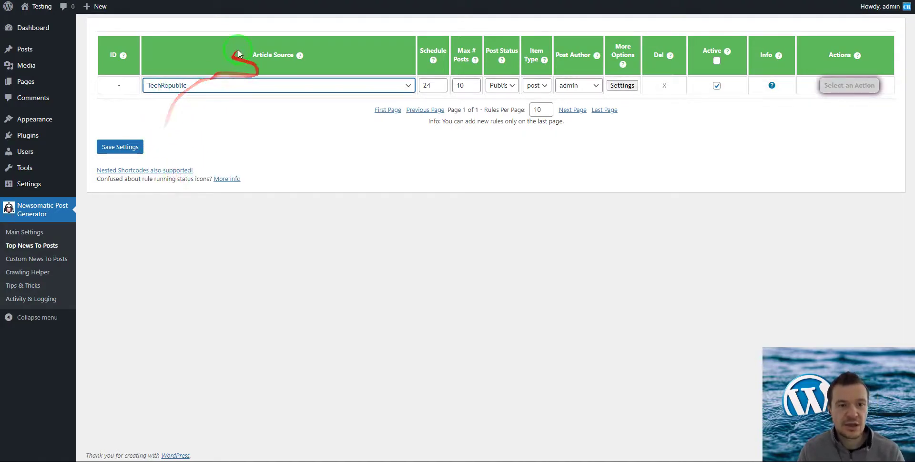
left_click(465, 85)
key("BackSpace")
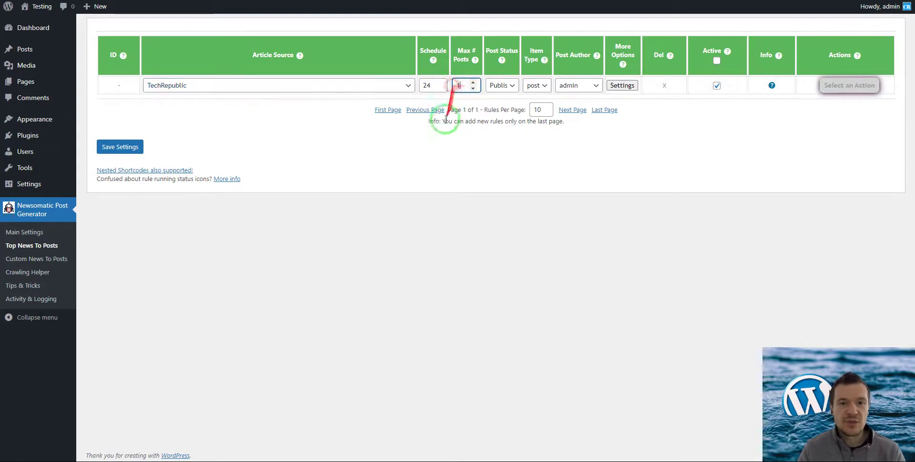
- In the rule's advanced settings, tick Try to Get Full Article Content, leaving query type on Auto Detect
left_click(622, 86)
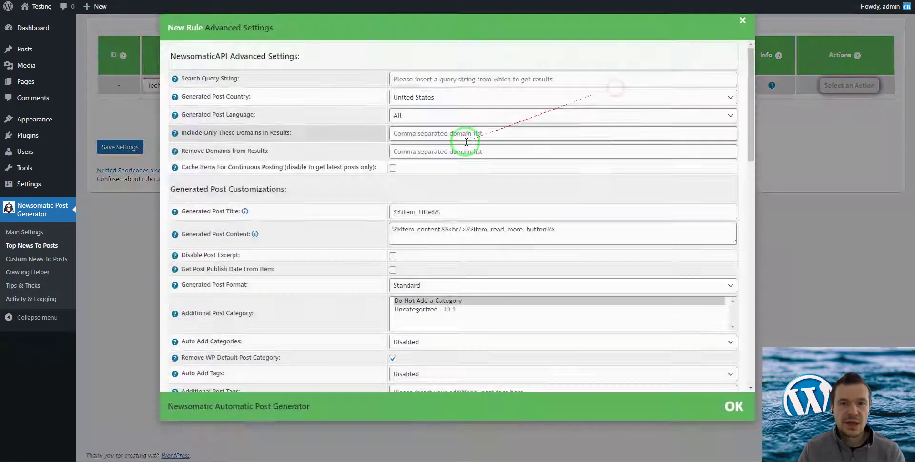
scroll(429, 190, "down", 1)
scroll(358, 217, "down", 6)
scroll(353, 215, "down", 1)
scroll(372, 181, "down", 3)
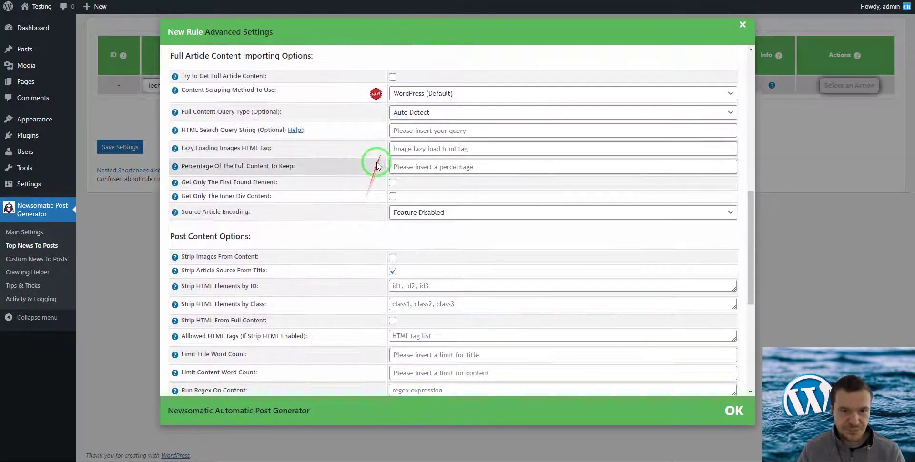
scroll(378, 165, "up", 1)
left_click_drag(194, 122, 258, 124)
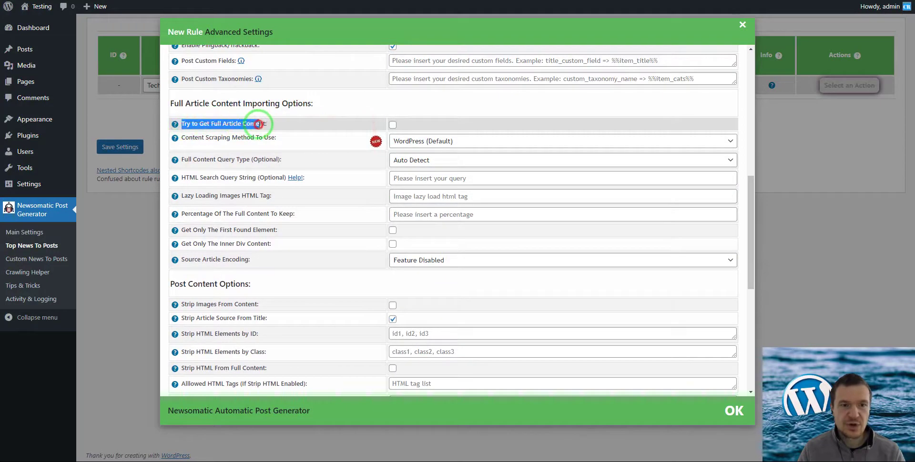
left_click(393, 124)
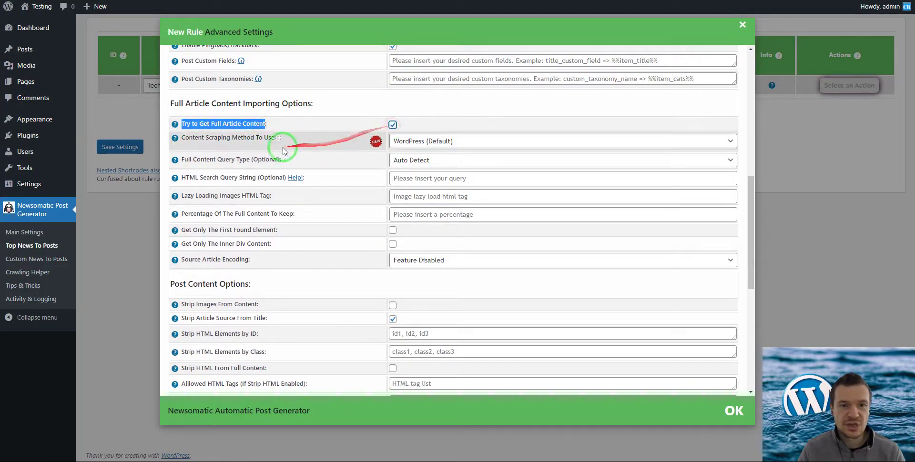
left_click(412, 162)
left_click(267, 160)
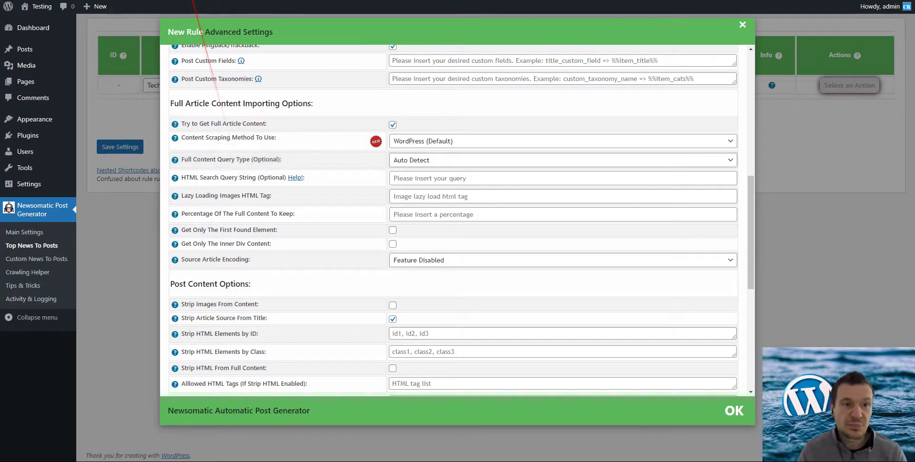
scroll(112, 207, "down", 1)
- Open TechRepublic's 'Employers aren't training staff' article and bring up inspect options on its body
scroll(136, 188, "down", 3)
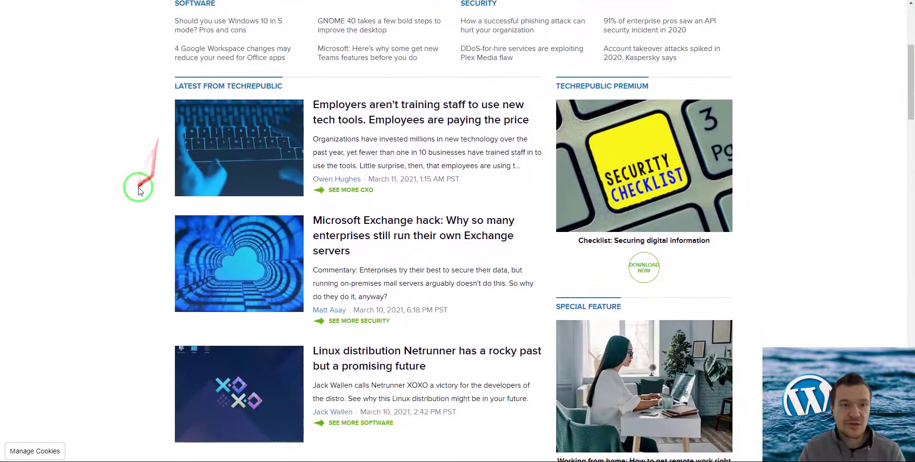
left_click(117, 5)
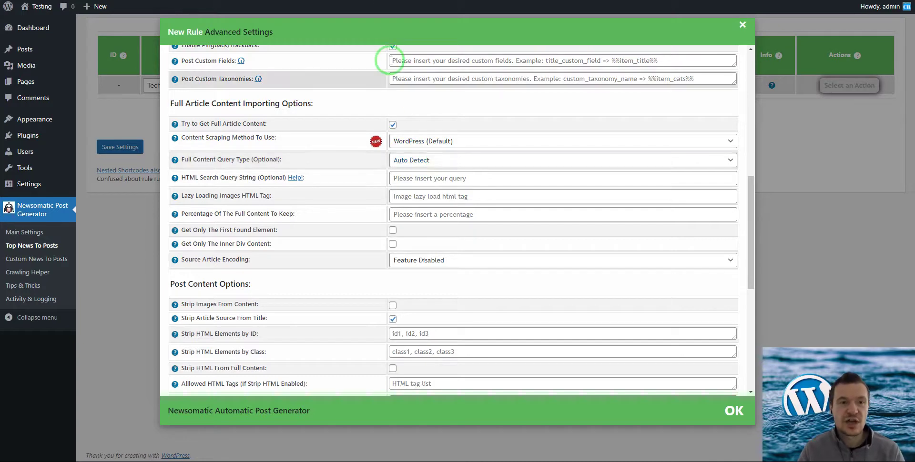
left_click(389, 2)
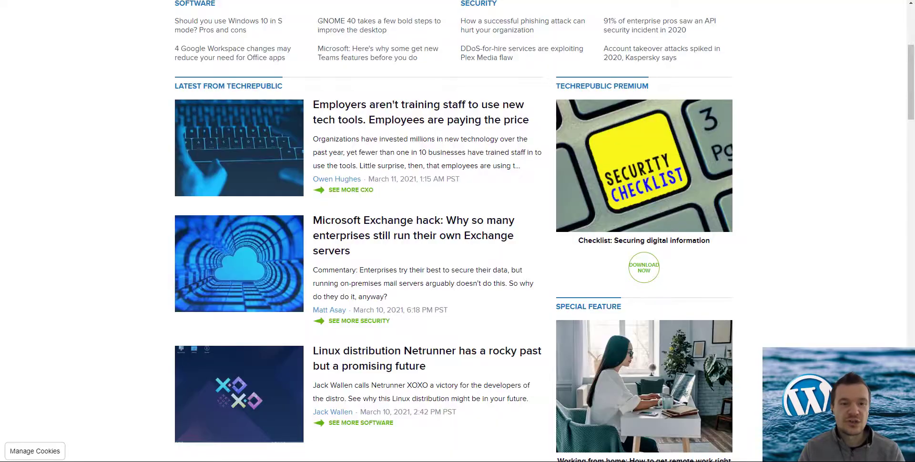
left_click(331, 104)
left_click(73, 2)
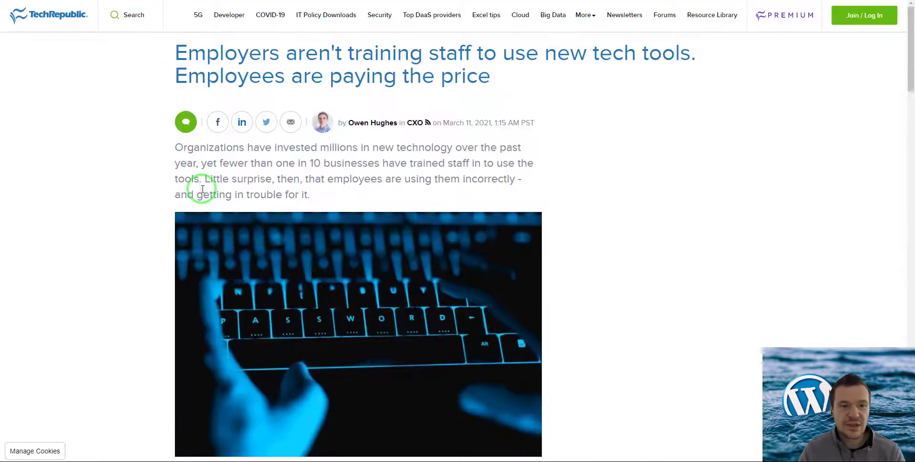
scroll(199, 186, "down", 6)
scroll(199, 186, "down", 3)
right_click(193, 88)
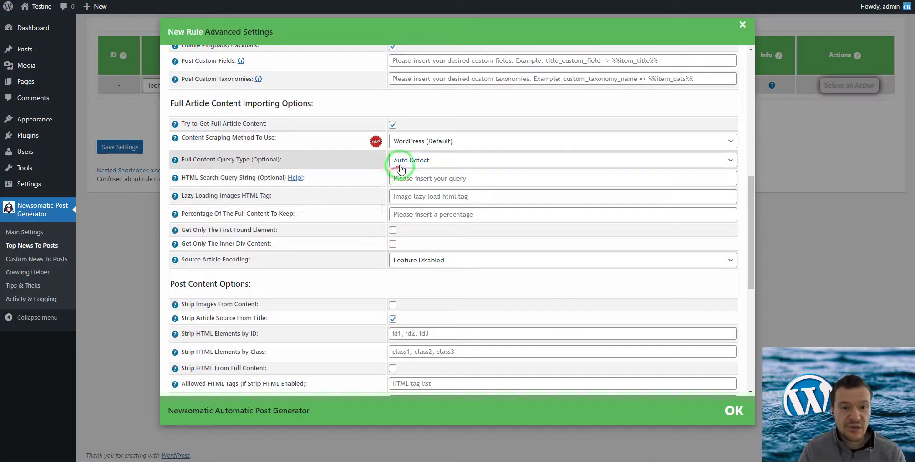
- Set Full Content Query Type to Class and copy the 'content' class name from DevTools
left_click(399, 162)
left_click(407, 186)
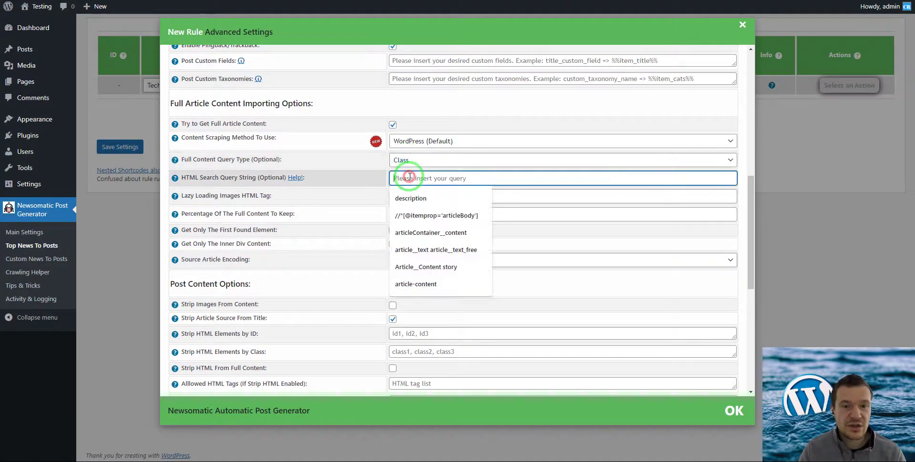
type("content")
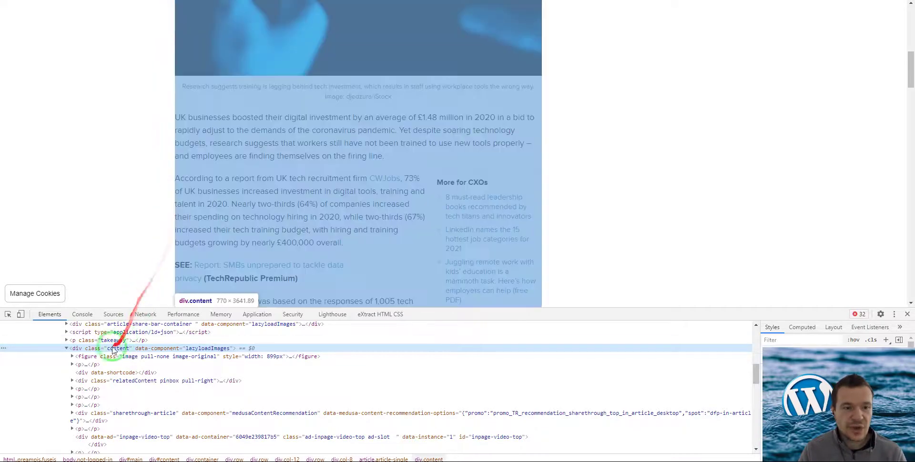
double_click(119, 351)
right_click(119, 352)
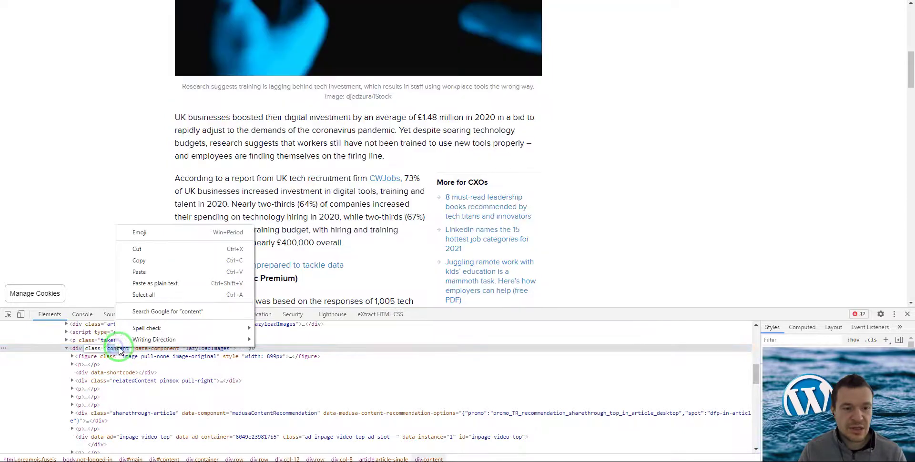
left_click(138, 262)
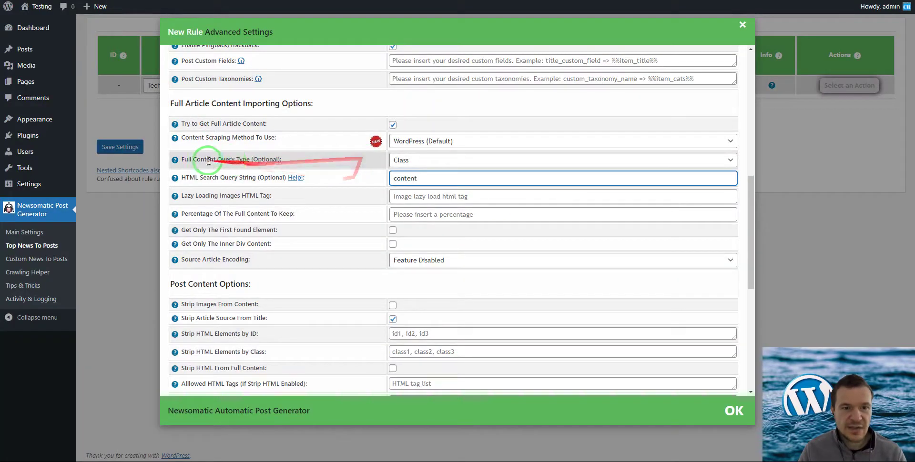
- Paste 'content' into the HTML Search Query String field with Class as query type
left_click_drag(200, 159, 215, 159)
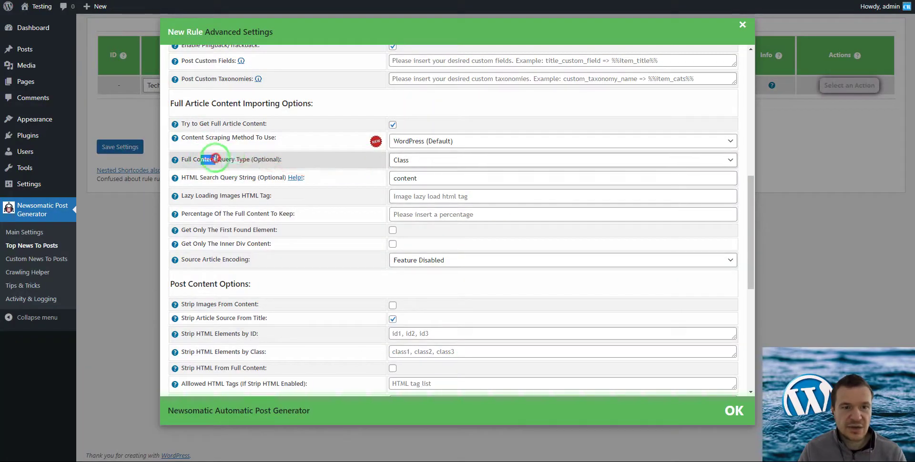
left_click(409, 160)
left_click(413, 161)
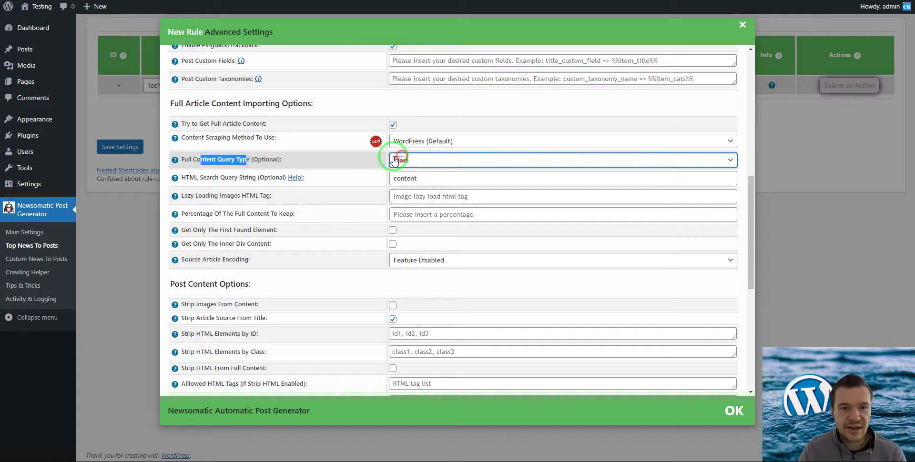
left_click(397, 178)
right_click(400, 178)
left_click(427, 223)
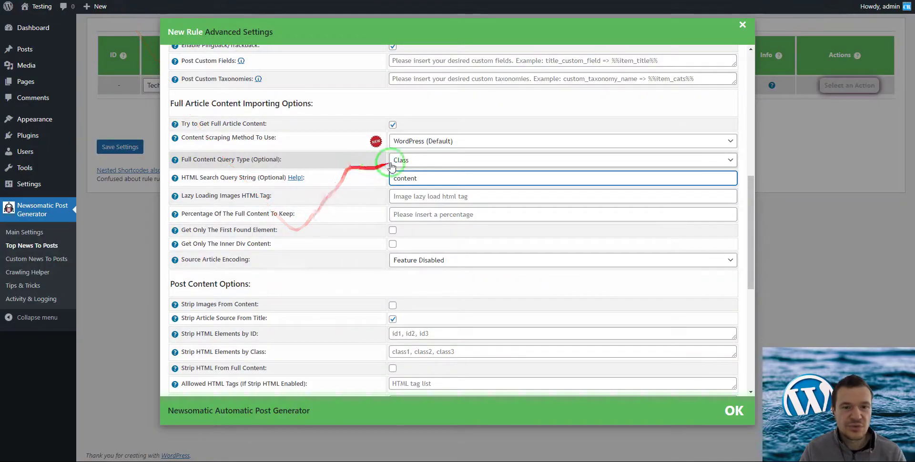
- Verify the Class query of 'content' and save the TechRepublic rule
left_click(404, 161)
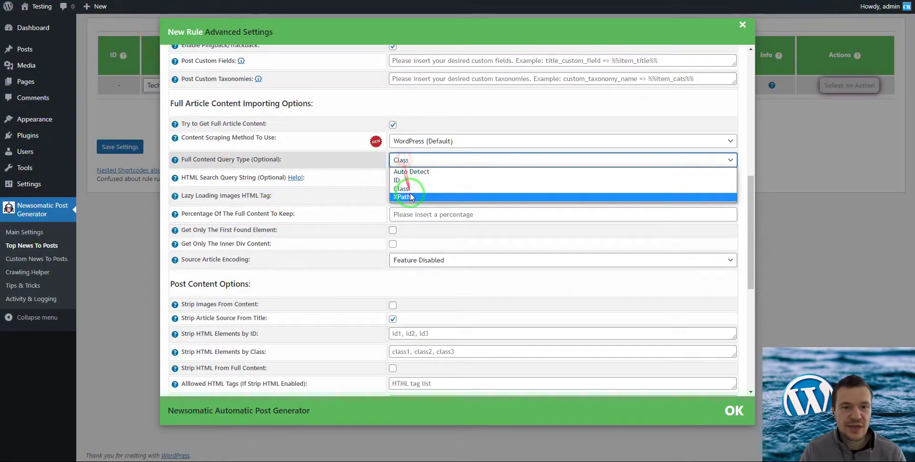
left_click(403, 161)
left_click(403, 178)
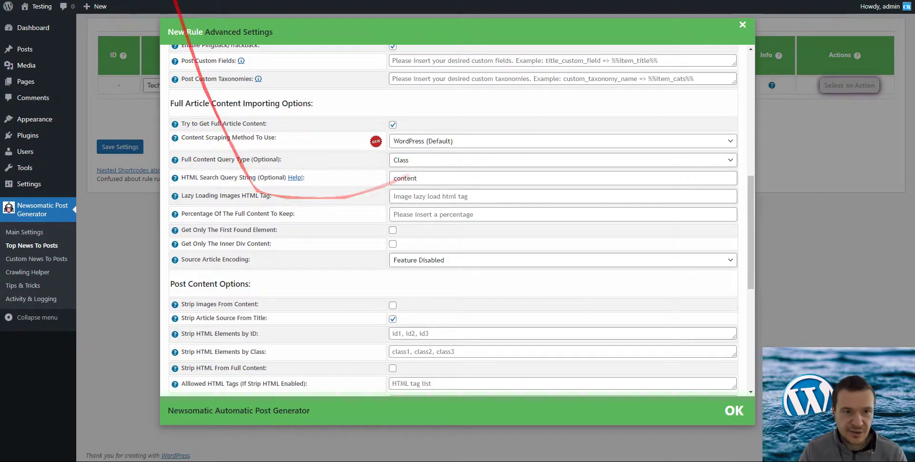
left_click(125, 149)
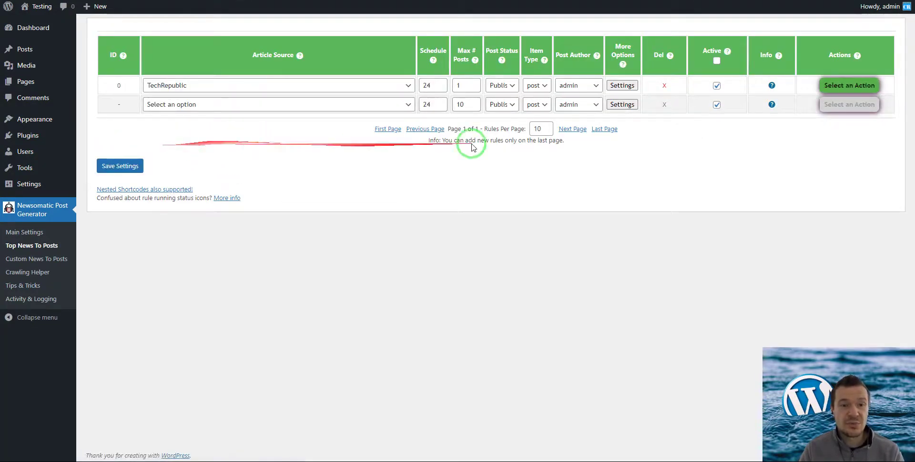
- Run the TechRepublic rule now, then open its imported BYOD apps post on the live site
left_click(863, 86)
left_click(842, 107)
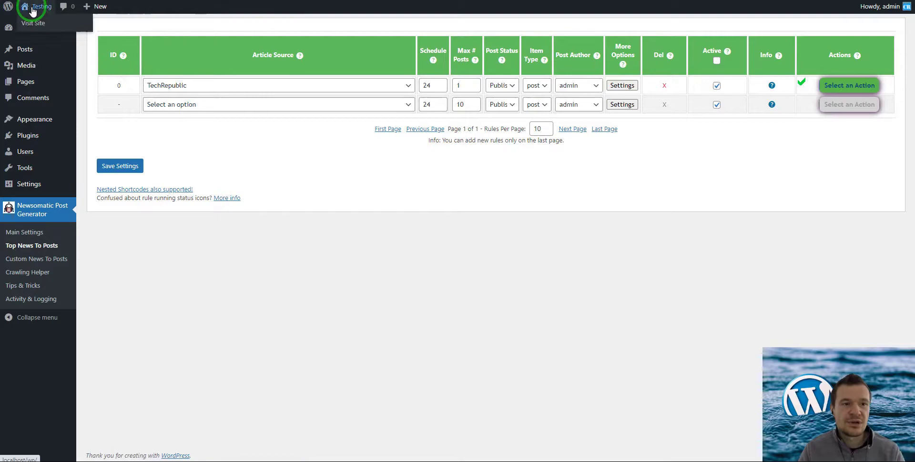
left_click(34, 22)
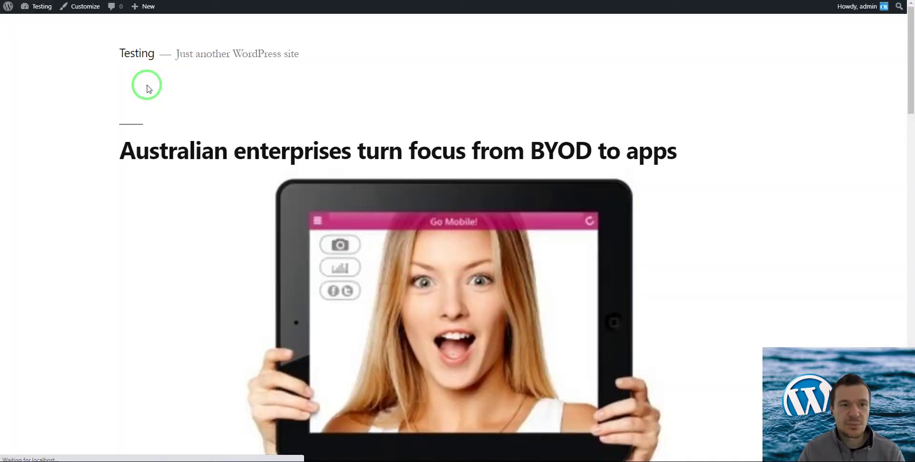
scroll(347, 246, "down", 1)
scroll(344, 219, "down", 5)
scroll(317, 245, "down", 3)
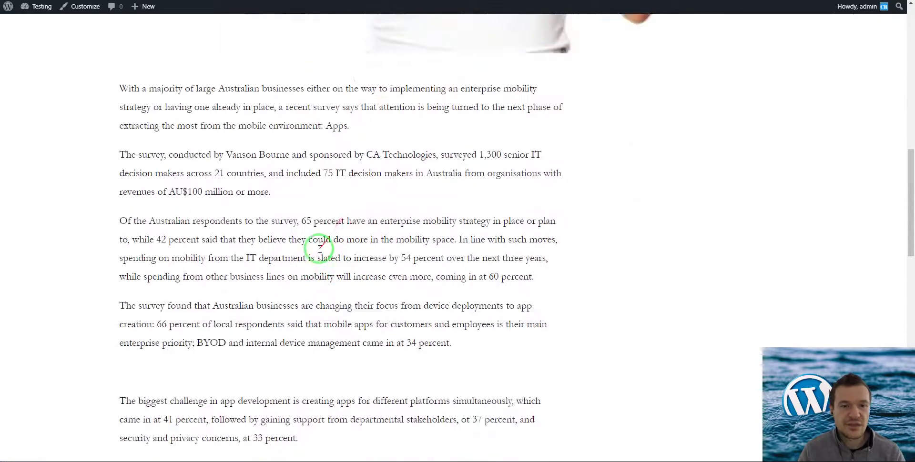
scroll(306, 238, "up", 10)
left_click(292, 154)
scroll(248, 167, "down", 5)
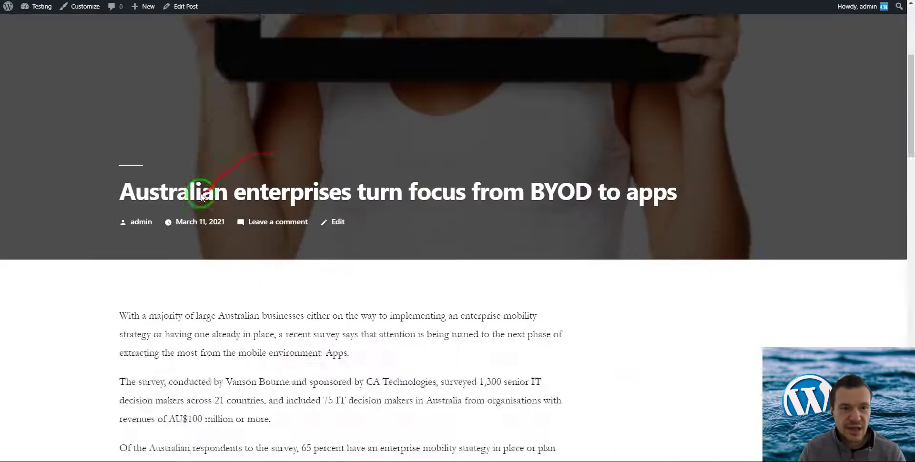
scroll(201, 186, "down", 8)
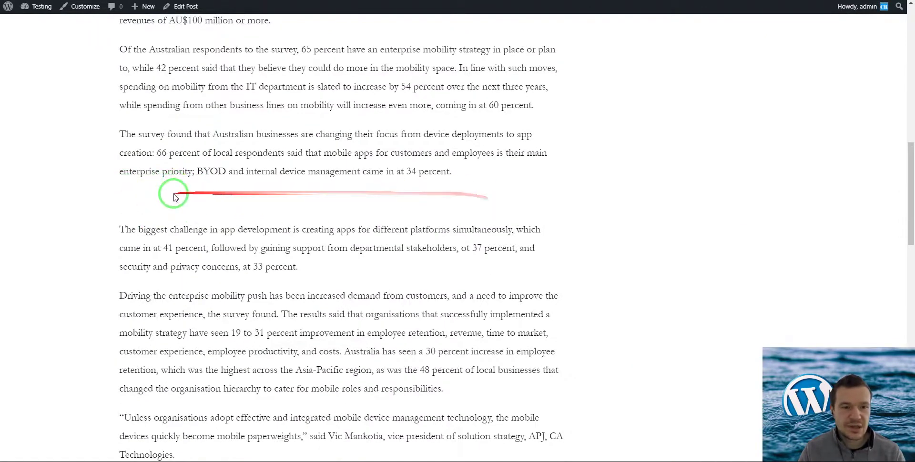
- Inspect the post's blank gap to find the sharethrough-article and ad-inpage-video-top ad-slot divs
right_click(140, 203)
left_click(169, 356)
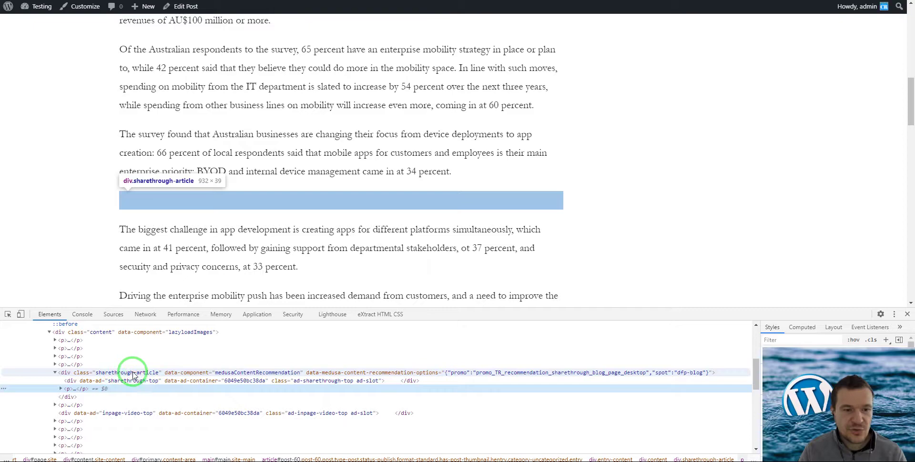
scroll(93, 233, "down", 2)
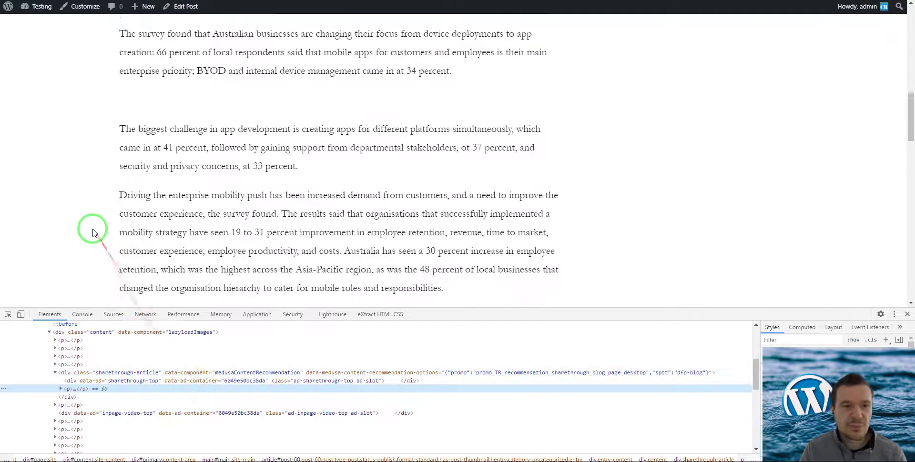
scroll(93, 233, "down", 4)
scroll(92, 231, "down", 3)
scroll(91, 241, "up", 6)
scroll(93, 248, "up", 4)
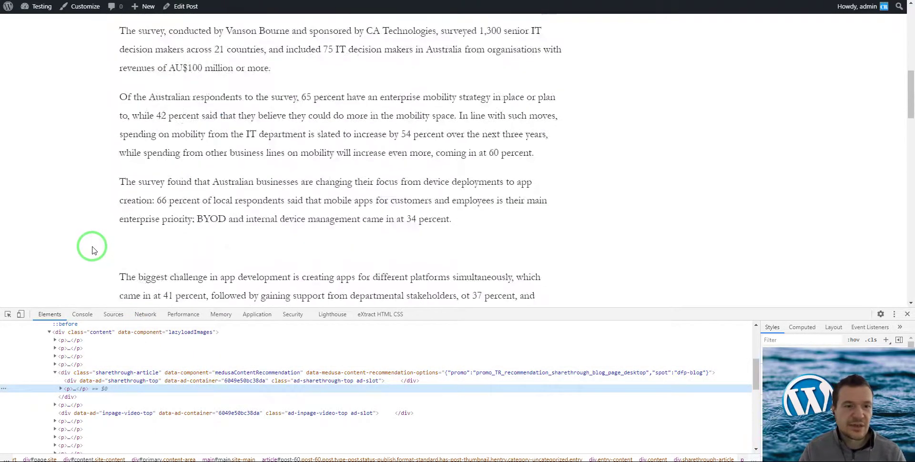
scroll(93, 240, "up", 2)
scroll(92, 237, "down", 1)
scroll(92, 236, "down", 4)
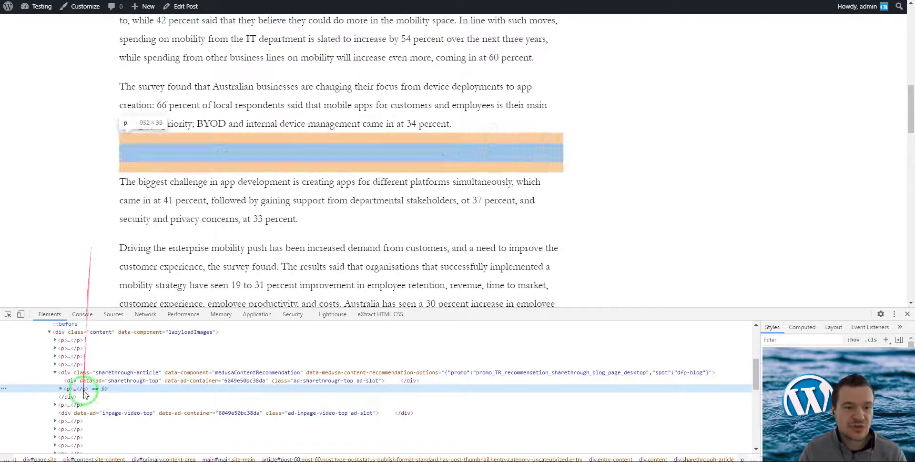
scroll(81, 381, "down", 2)
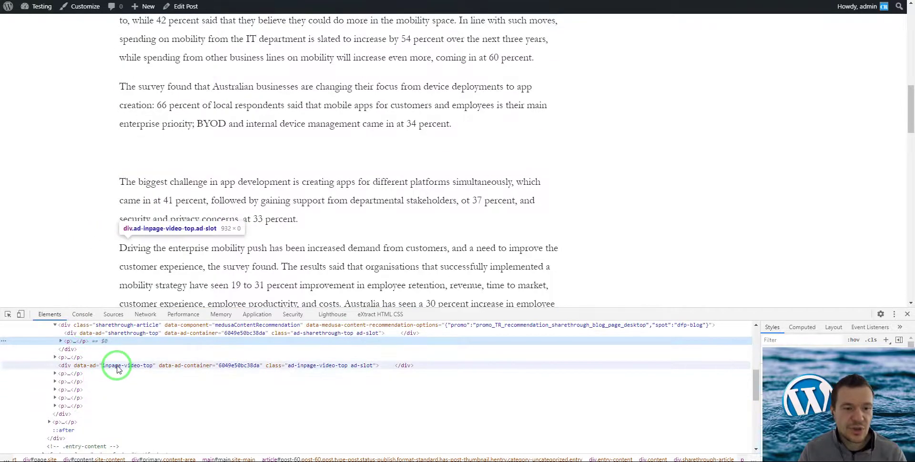
scroll(45, 265, "down", 3)
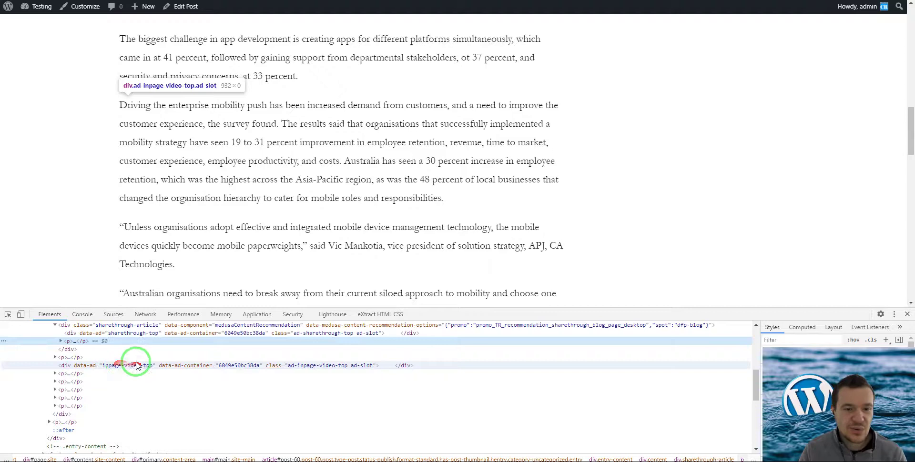
scroll(99, 221, "up", 3)
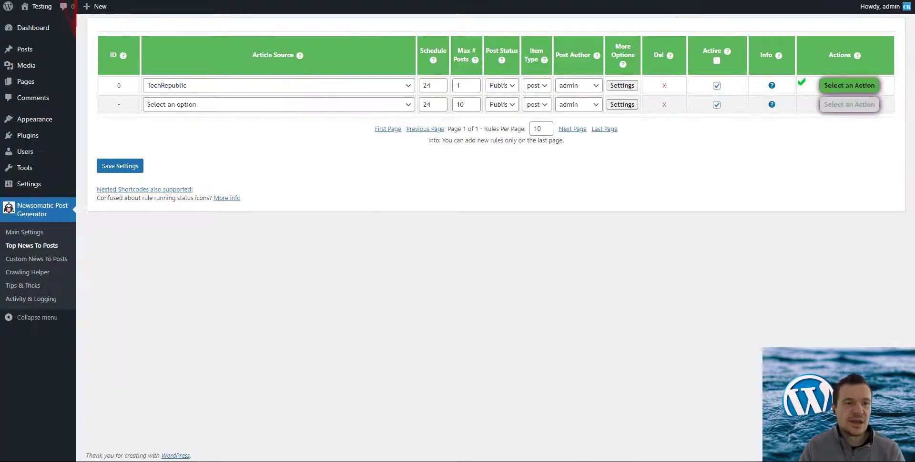
- Reopen rule 0's advanced settings at the Strip HTML Elements by Class option
left_click(628, 84)
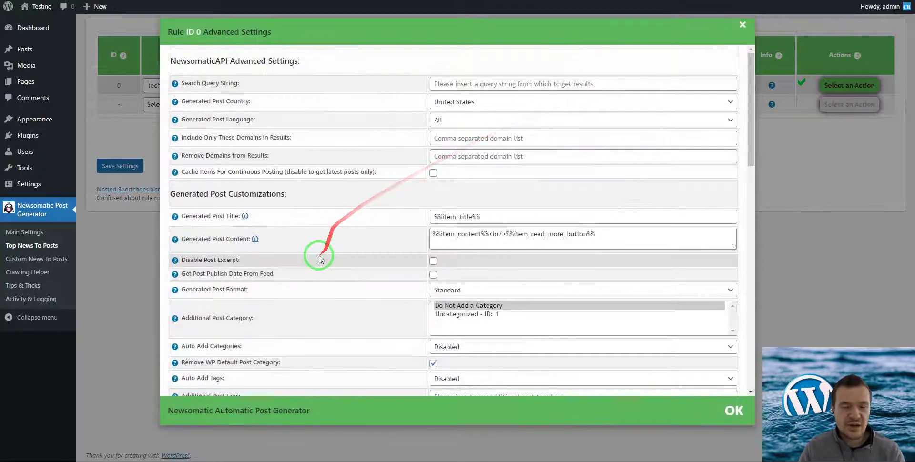
scroll(315, 267, "down", 3)
scroll(315, 269, "down", 5)
scroll(315, 269, "down", 3)
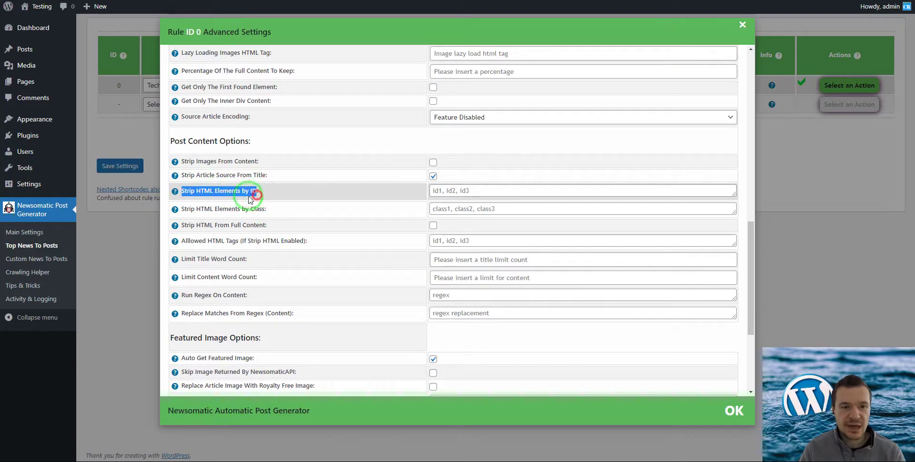
left_click_drag(180, 208, 229, 208)
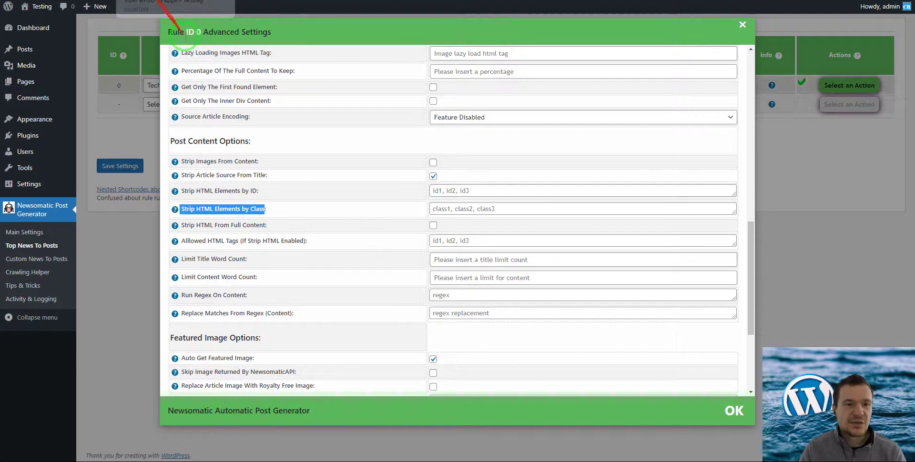
- Copy the sharethrough-article class from the empty ad container in DevTools, then return to WordPress
left_click(180, 2)
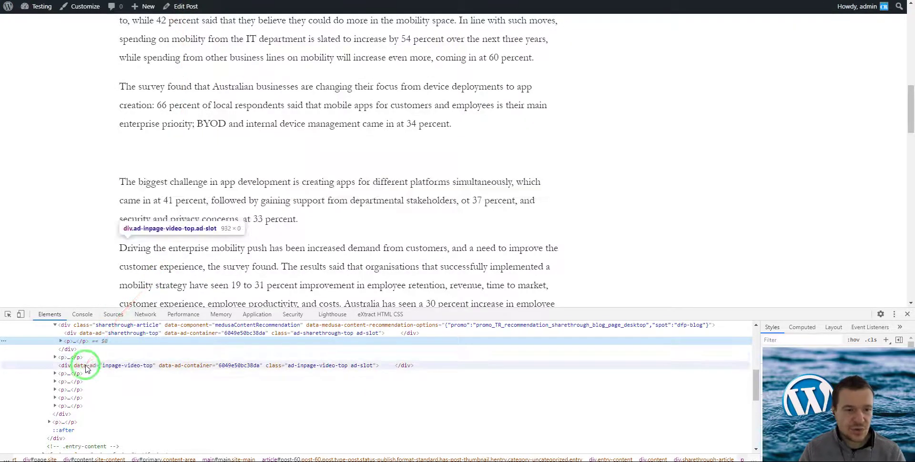
scroll(104, 386, "up", 2)
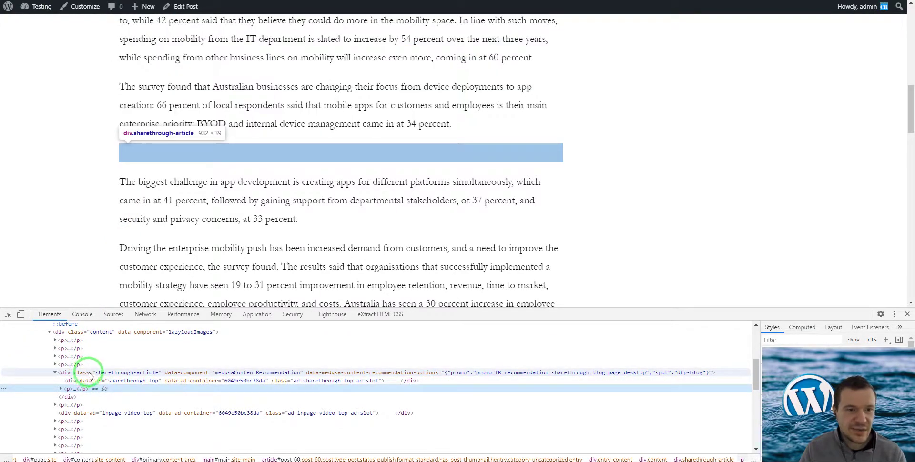
left_click(103, 375)
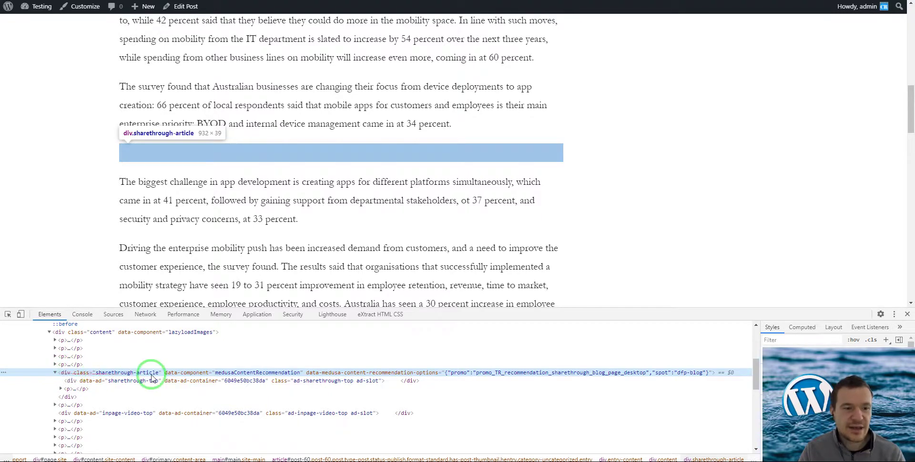
double_click(118, 374)
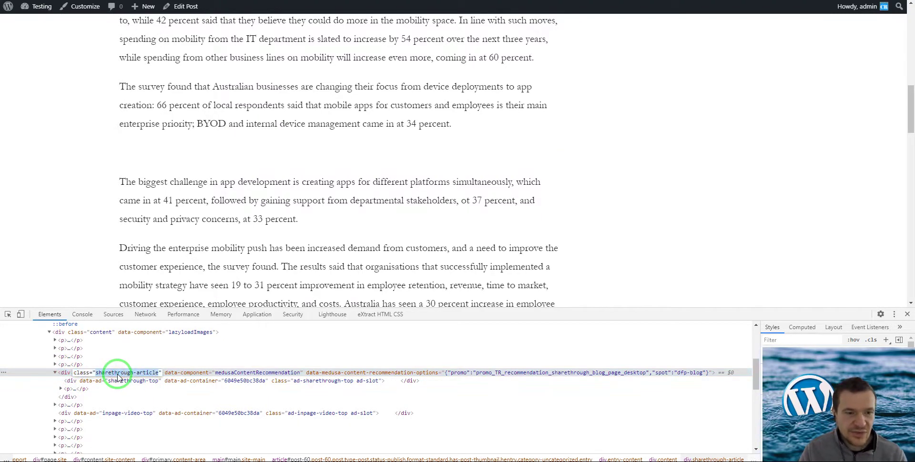
key("Escape")
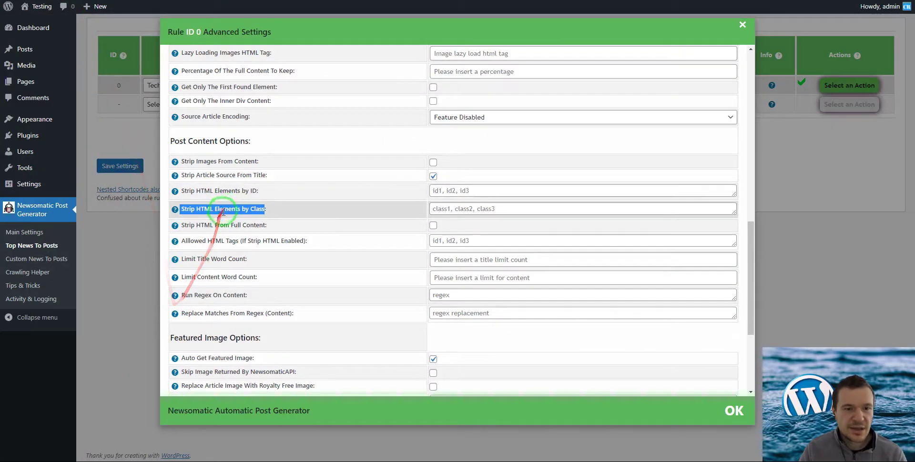
left_click(232, 213)
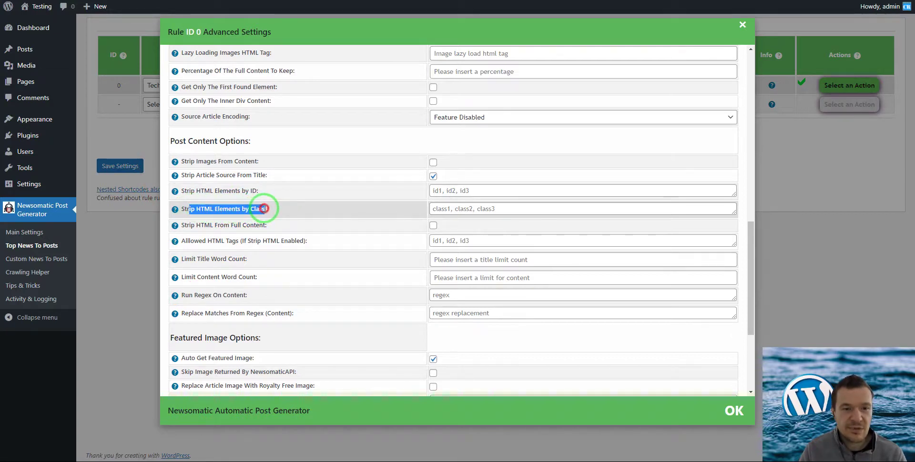
- Copy the 'ad-inpage-video-top ad-slot' classes from the second ad container in DevTools
left_click(433, 204)
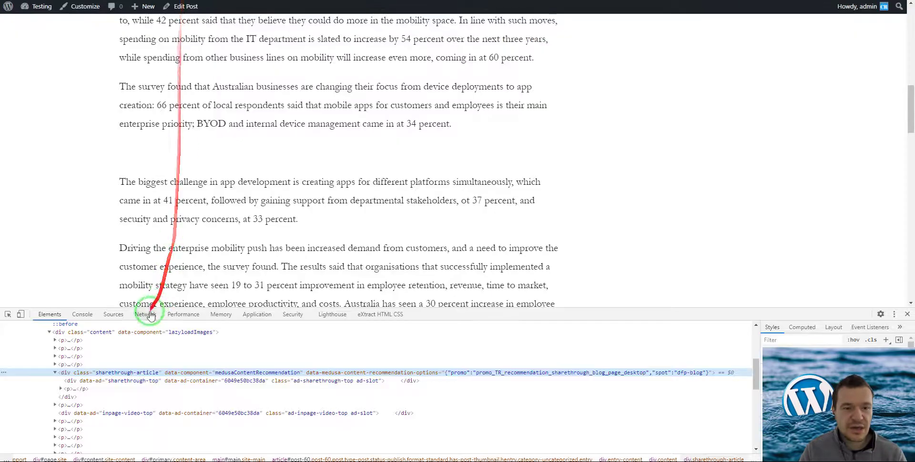
left_click(93, 372)
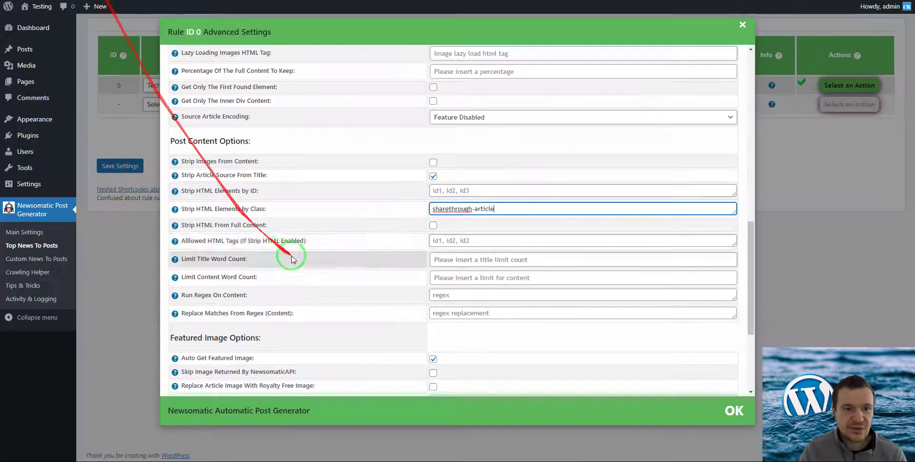
left_click_drag(214, 191, 247, 189)
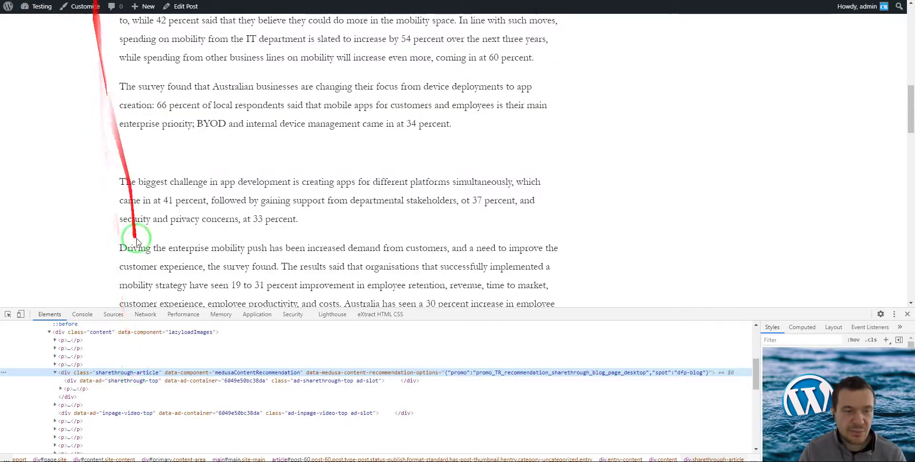
left_click(111, 418)
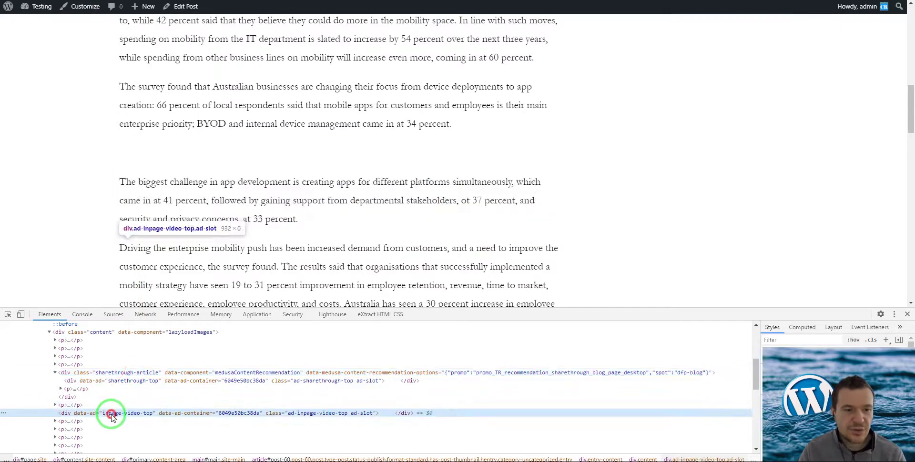
double_click(312, 415)
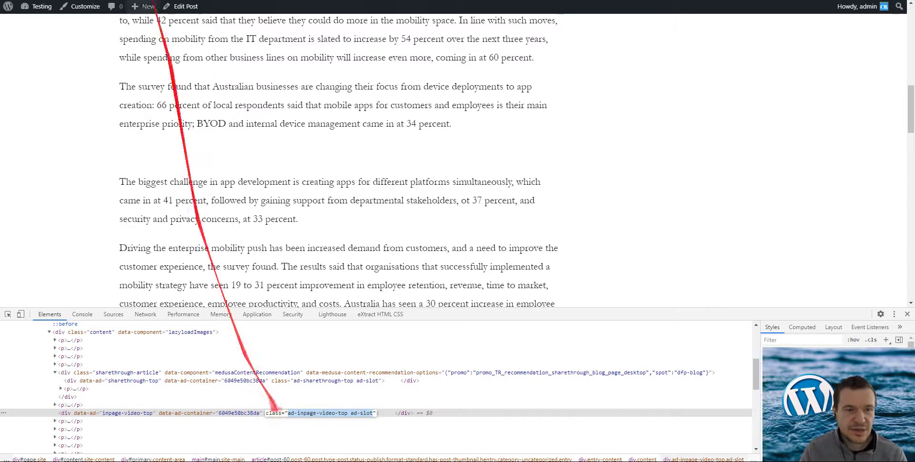
key("alt+Tab")
- Append 'ad-inpage-video-top ad-slot' after 'sharethrough-article,' in the strip-by-class field
left_click(511, 213)
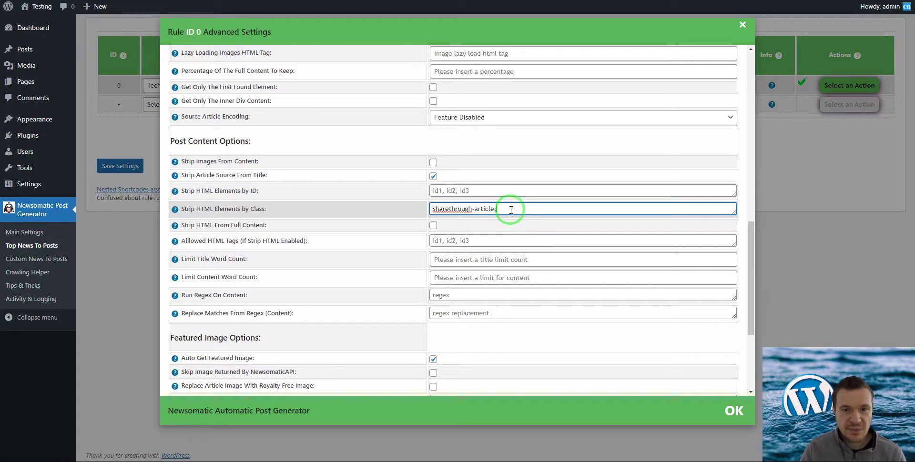
right_click(511, 210)
left_click(536, 281)
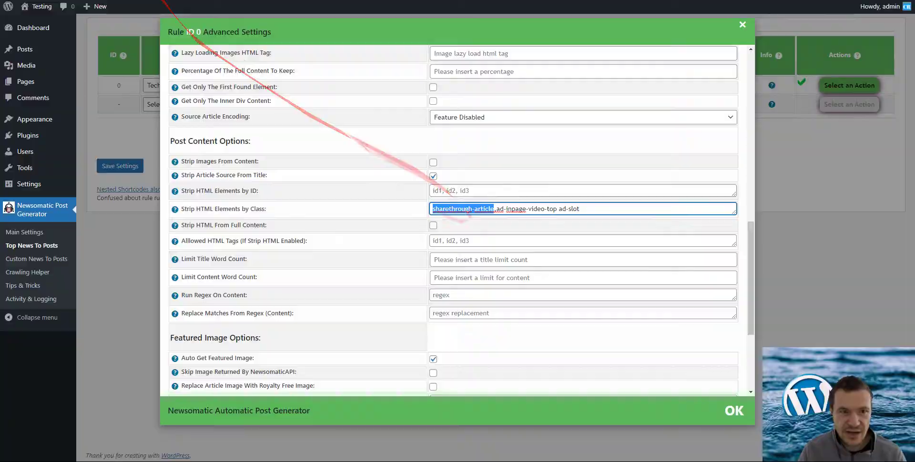
left_click(195, 4)
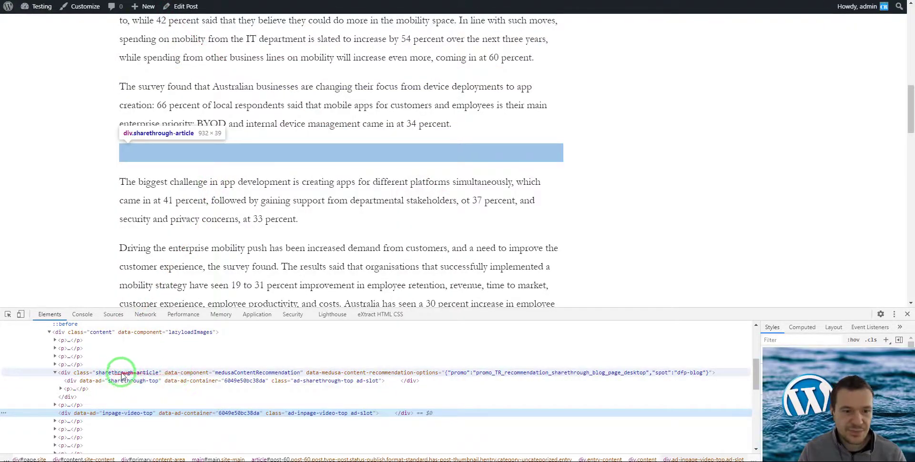
left_click(45, 1)
left_click(500, 208)
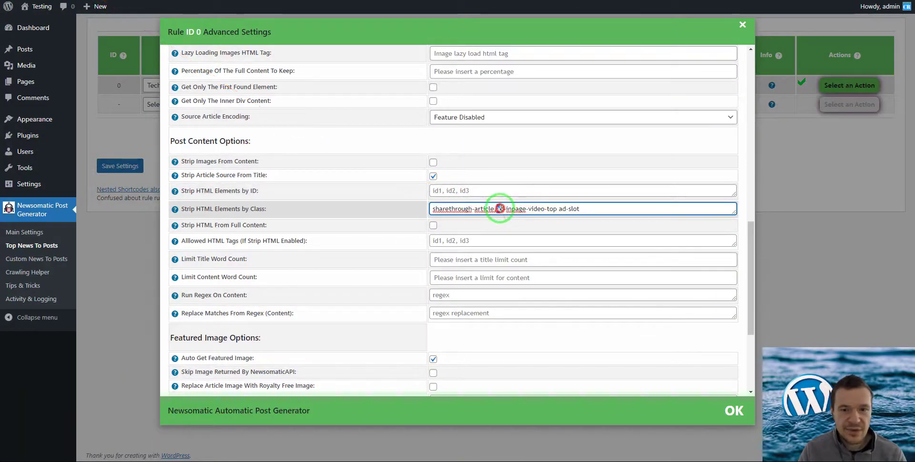
left_click_drag(500, 209, 561, 209)
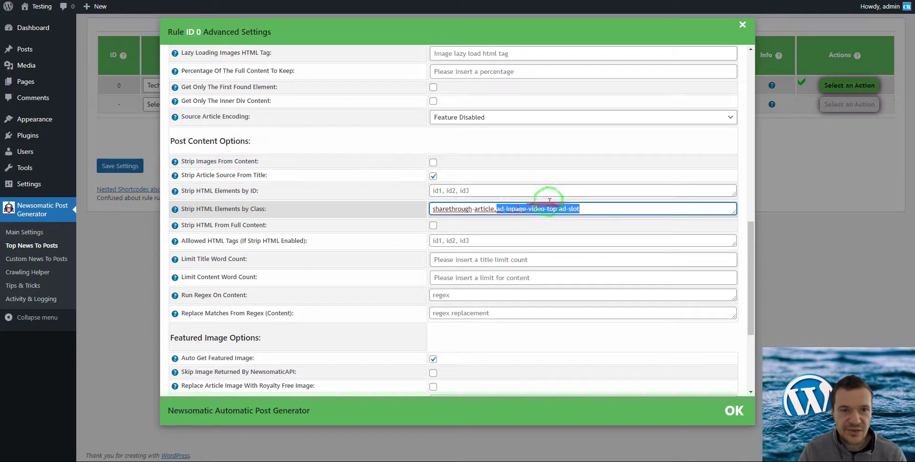
left_click(214, 3)
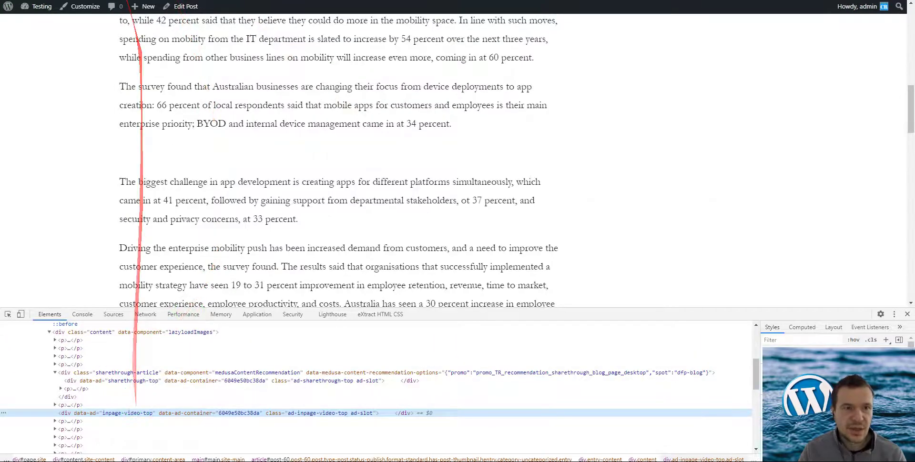
- Save the rule settings and permanently delete all posts the rule generated
left_click(45, 1)
left_click(731, 352)
left_click(123, 164)
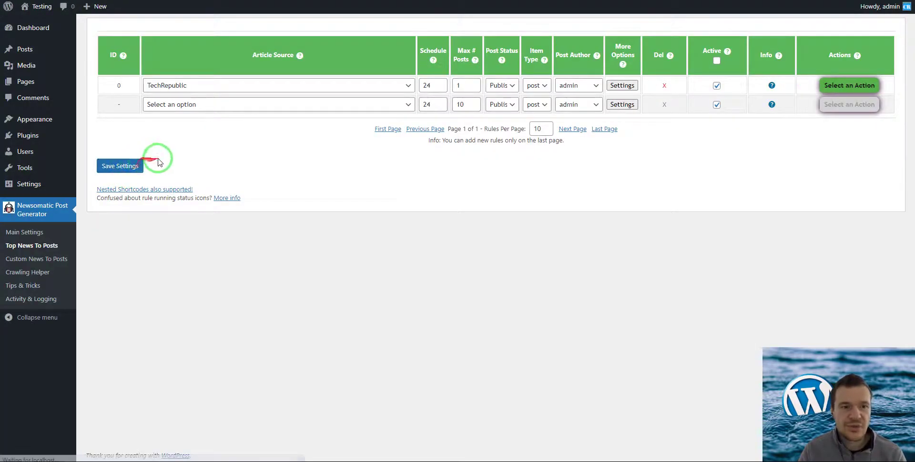
left_click(850, 85)
left_click(840, 135)
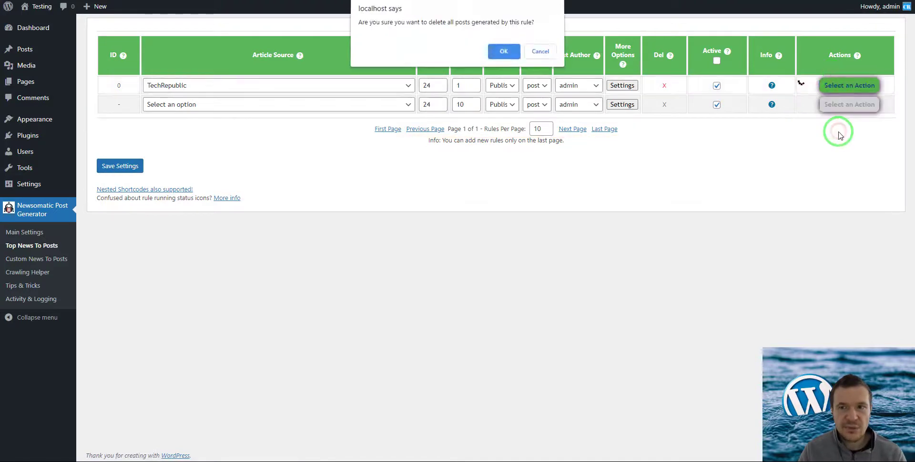
key("Return")
- Confirm the old BYOD post is gone, then run the TechRepublic rule again
left_click(849, 87)
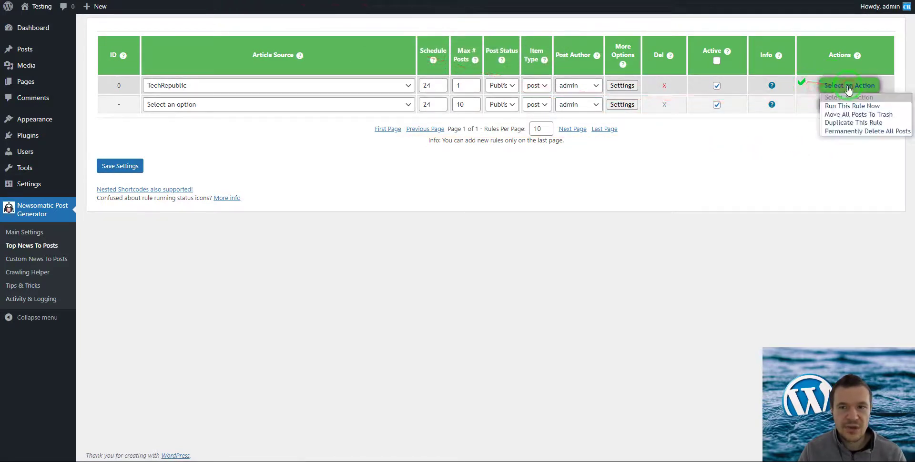
left_click(48, 3)
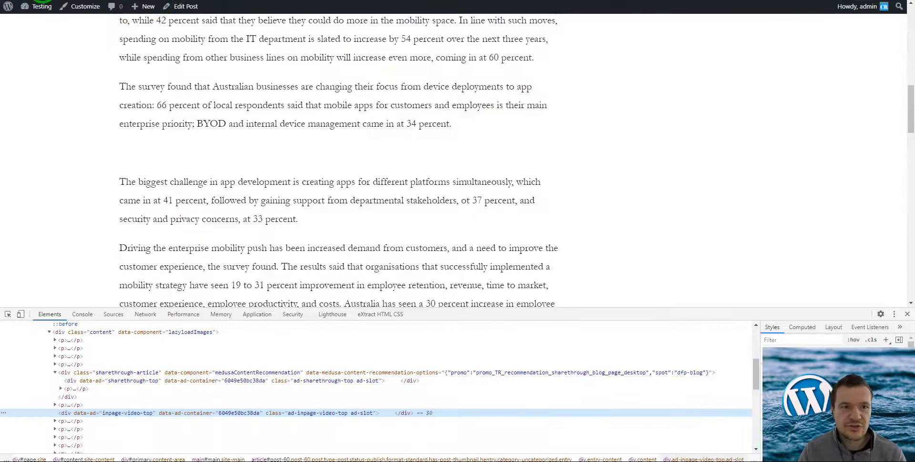
key("F5")
left_click(118, 2)
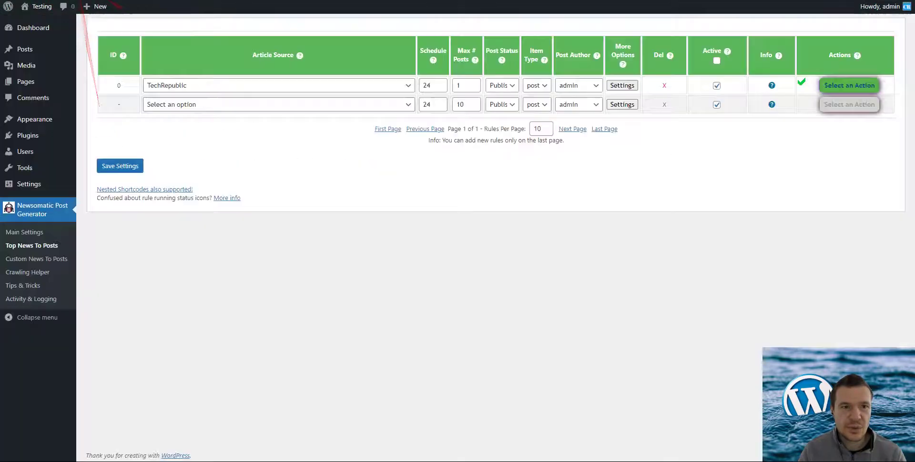
left_click(850, 86)
left_click(847, 118)
key("Return")
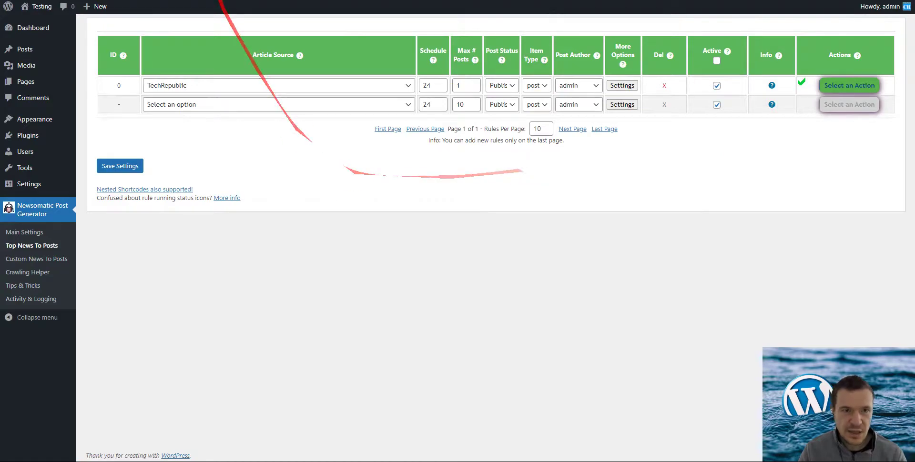
left_click(222, 2)
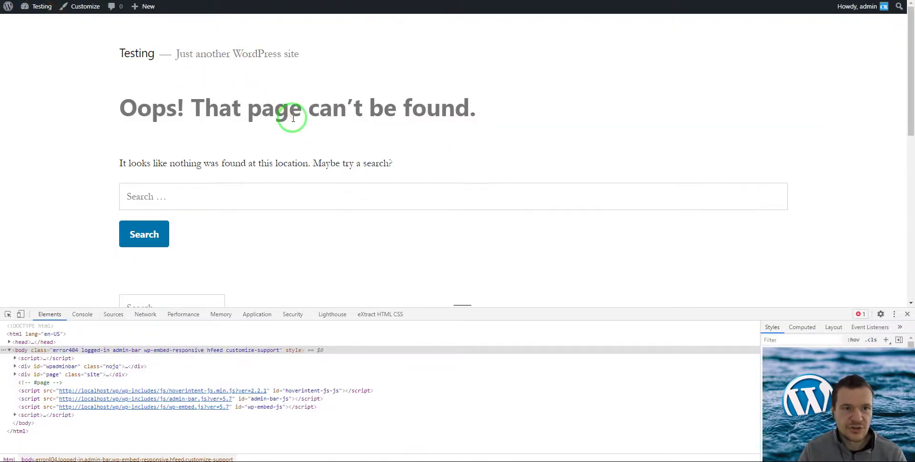
- Reload the regenerated BYOD-to-apps post, scroll the article and Inspect one of its paragraphs
key("F5")
scroll(253, 147, "down", 5)
scroll(246, 221, "down", 3)
scroll(200, 181, "down", 10)
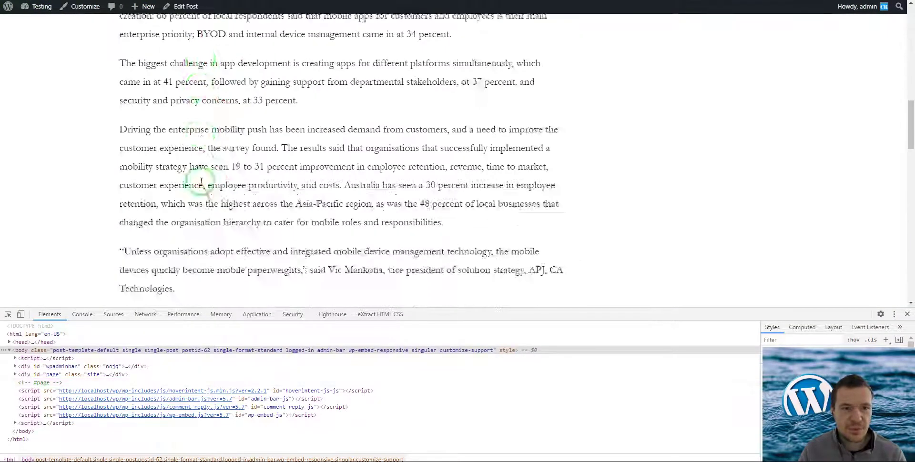
scroll(180, 154, "down", 5)
scroll(107, 246, "up", 3)
scroll(133, 188, "up", 1)
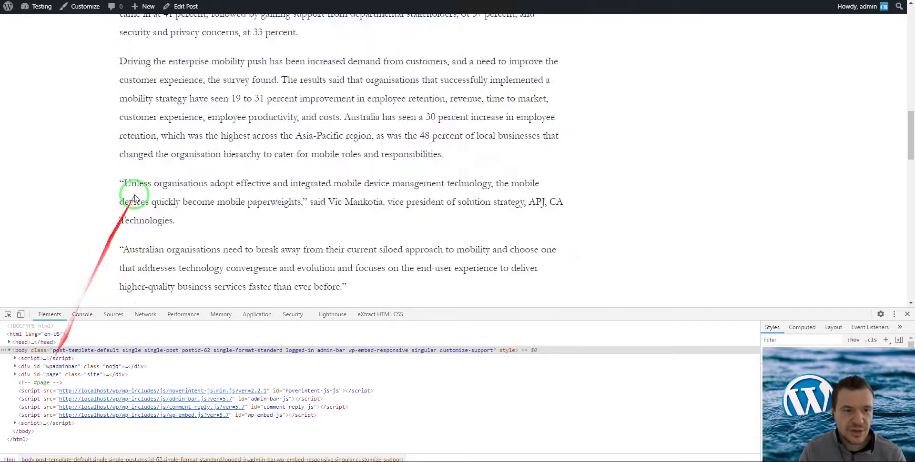
right_click(153, 116)
left_click(173, 271)
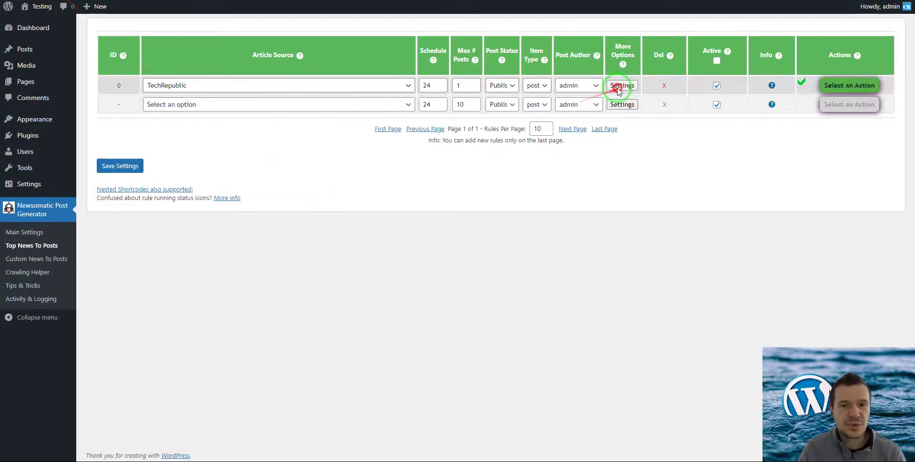
- Reopen the TechRepublic rule's advanced settings and scroll to review the class-stripping field
left_click(619, 90)
scroll(317, 303, "down", 3)
scroll(316, 302, "down", 7)
scroll(326, 301, "up", 2)
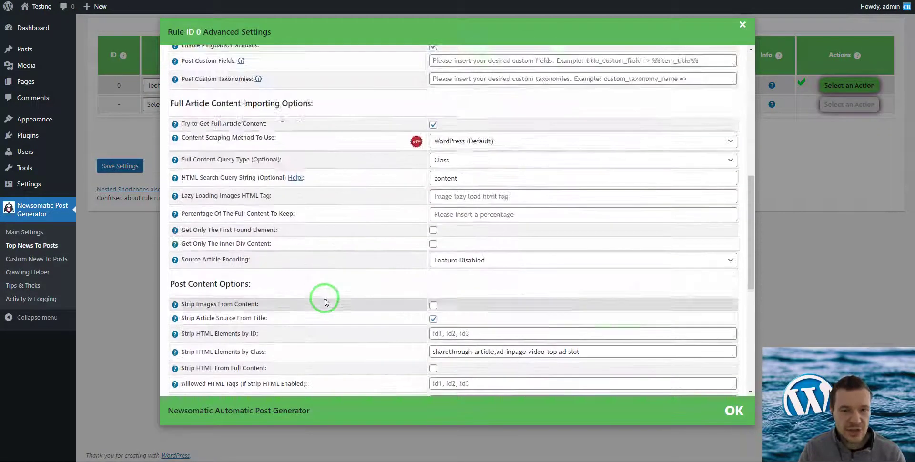
scroll(326, 302, "down", 3)
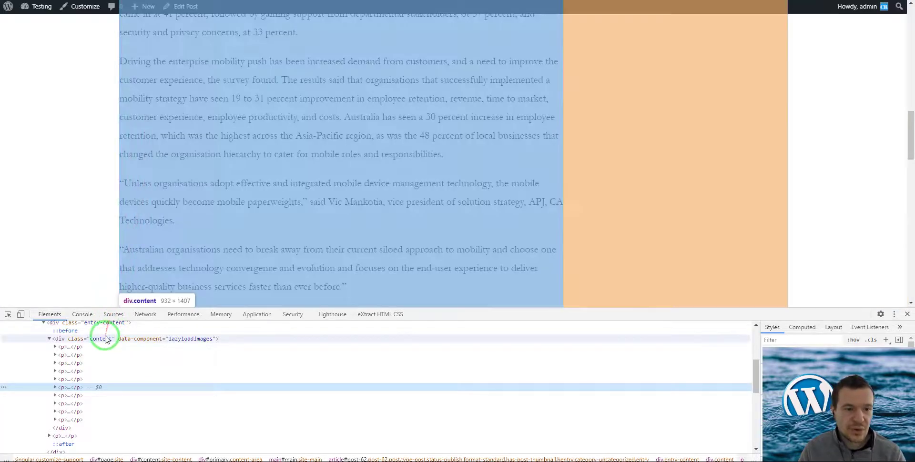
- Select the main content area element in the DevTools Elements panel
scroll(118, 367, "up", 3)
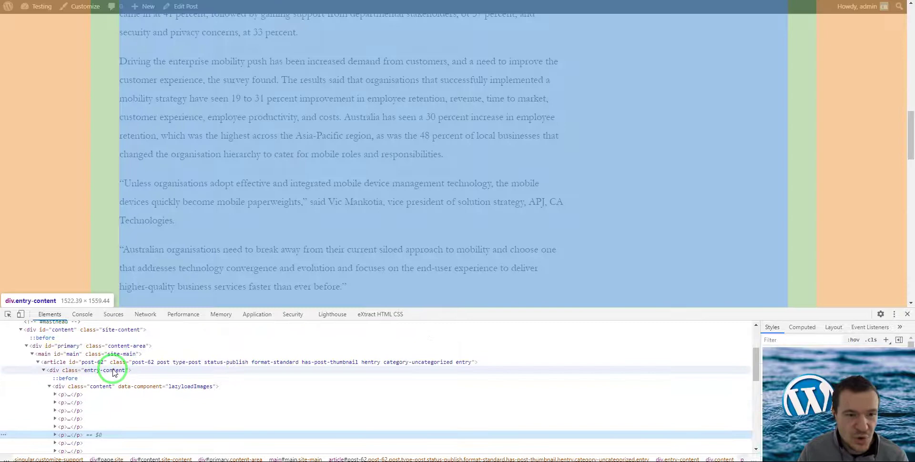
scroll(114, 373, "up", 3)
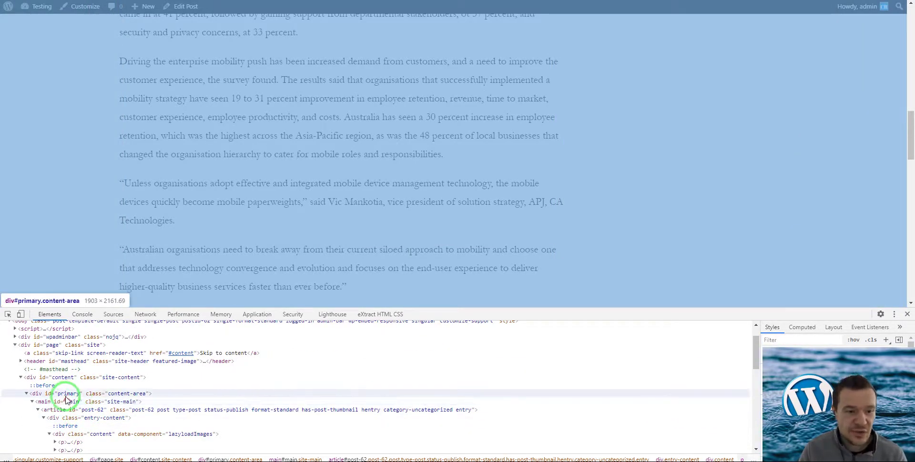
left_click(72, 405)
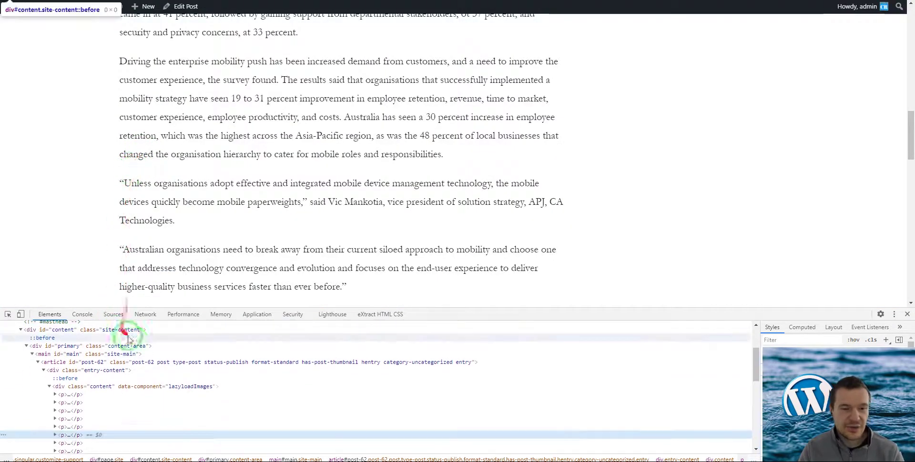
- Inspect div.content and expand two of its paragraph nodes to read the survey text
right_click(125, 166)
left_click(162, 322)
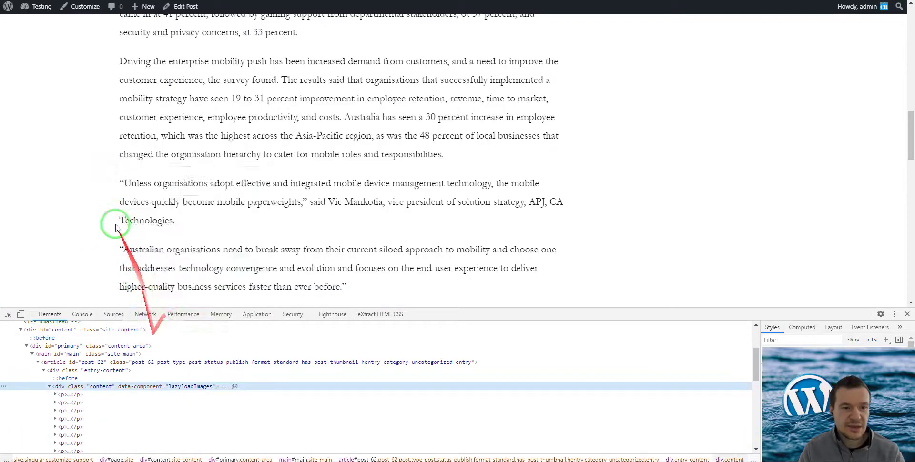
scroll(122, 267, "down", 3)
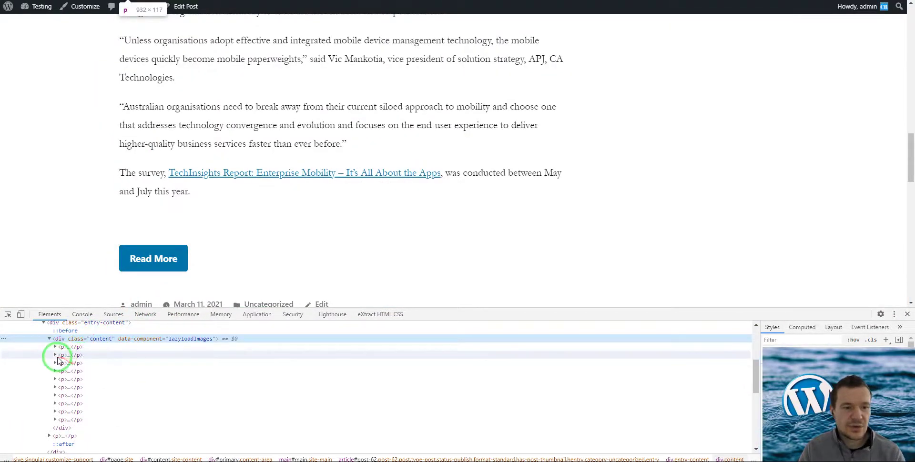
left_click(54, 355)
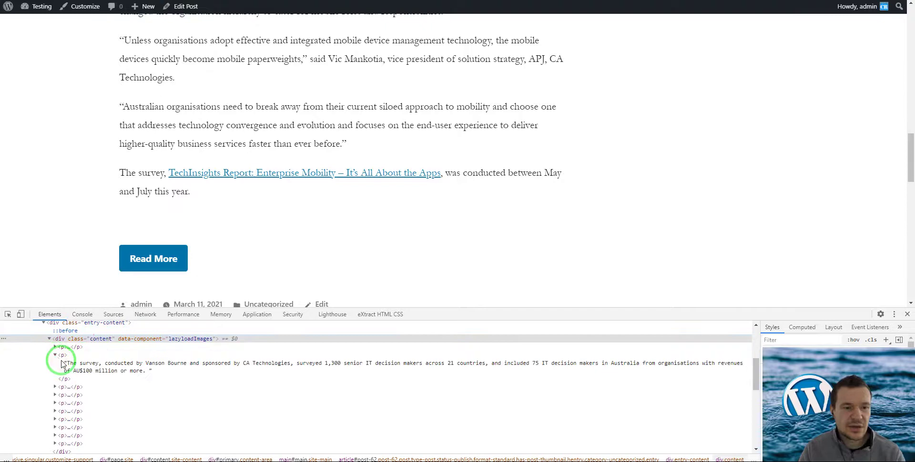
left_click(55, 387)
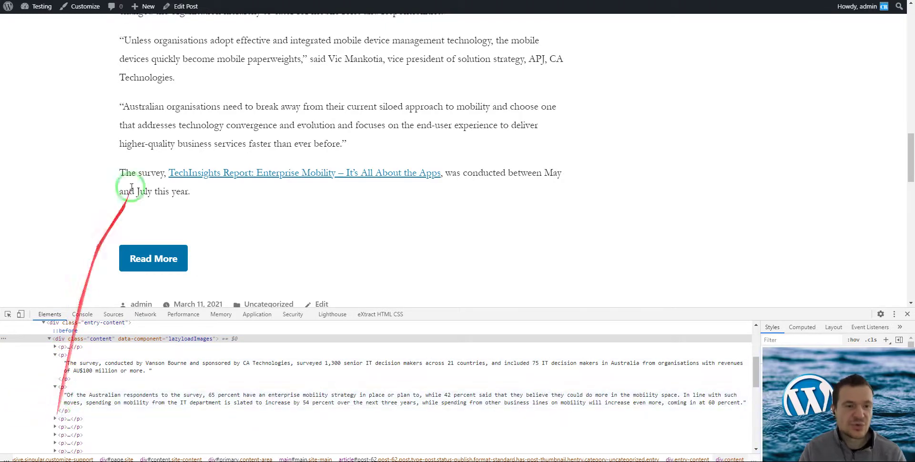
scroll(132, 195, "up", 5)
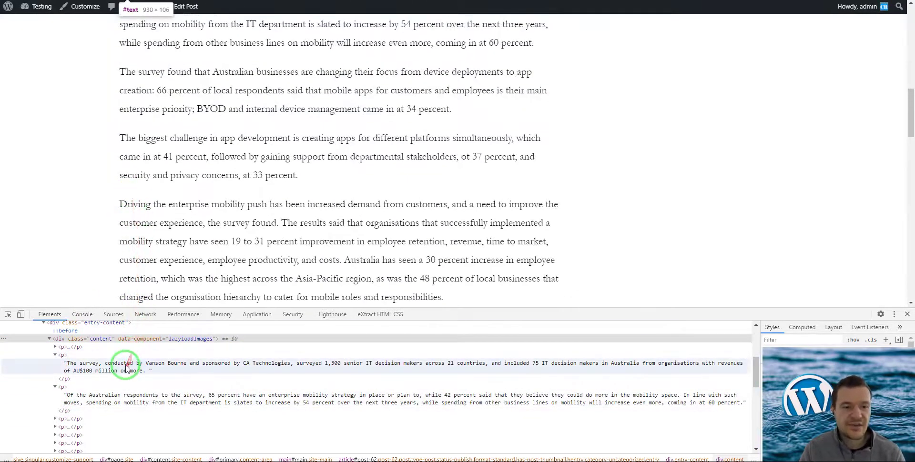